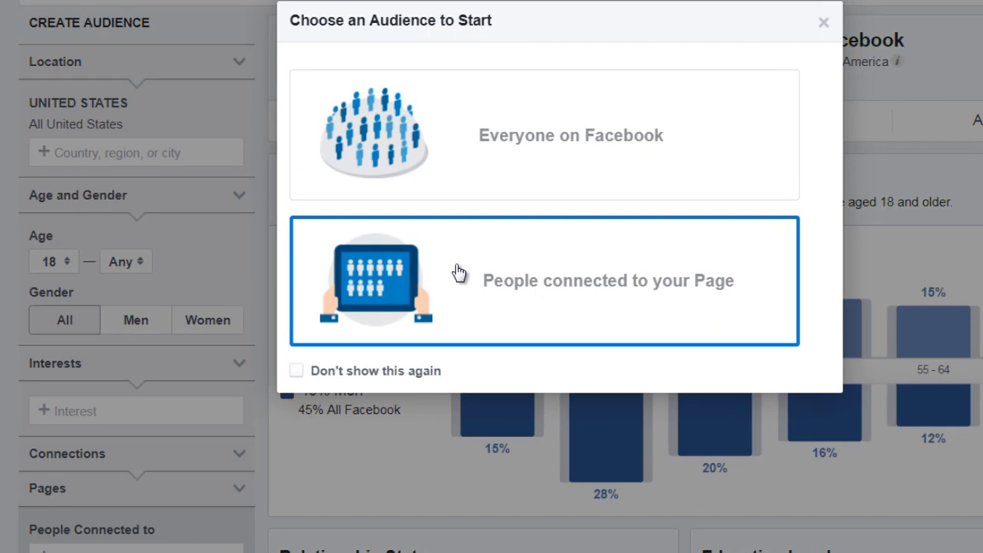
Start the audience from everyone on Facebook and add Knitting as an interest
left_click(468, 154)
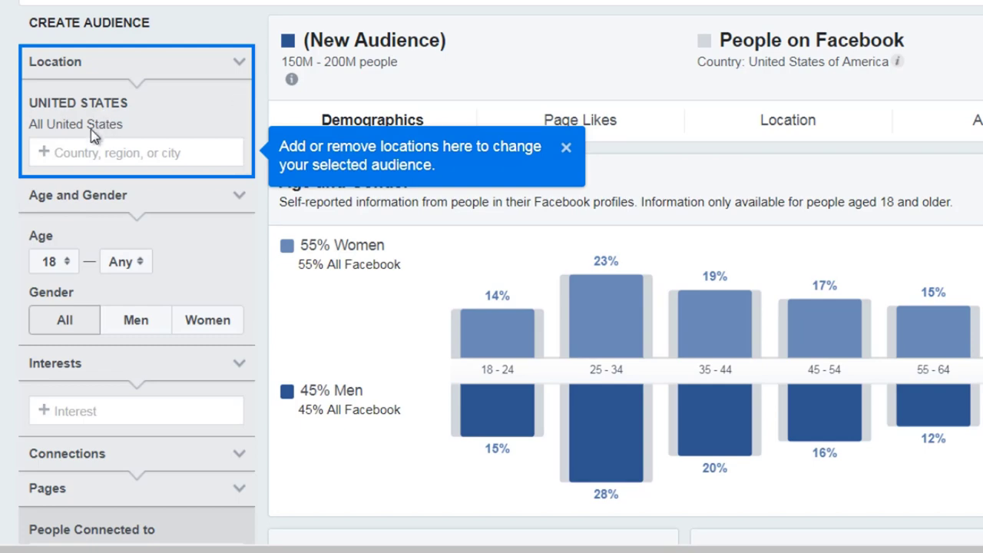
scroll(72, 156, "down", 1)
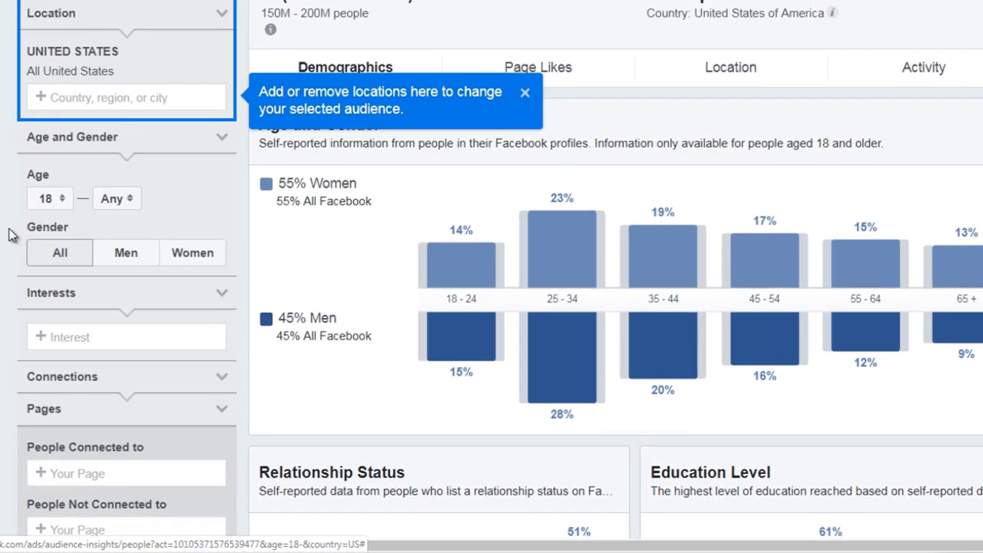
scroll(6, 239, "down", 2)
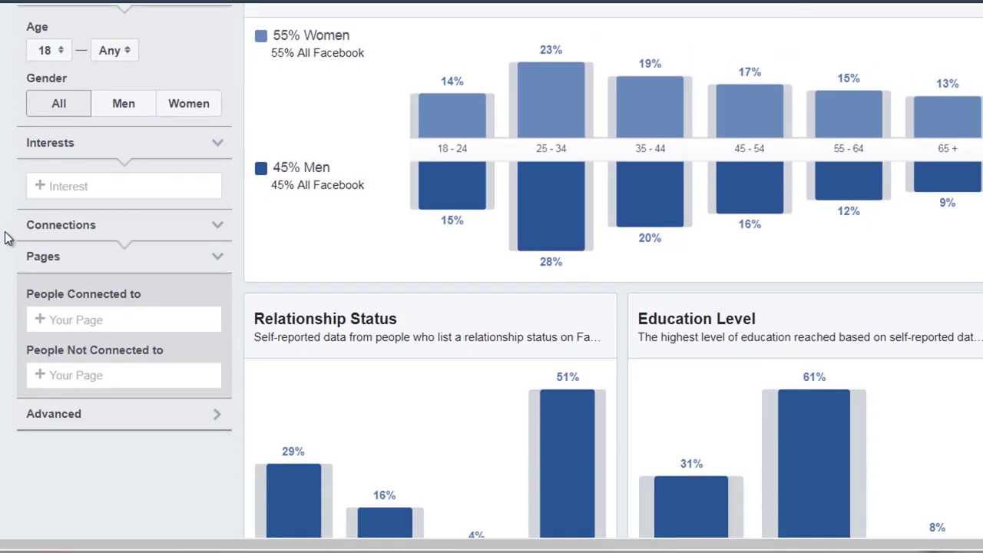
left_click(48, 187)
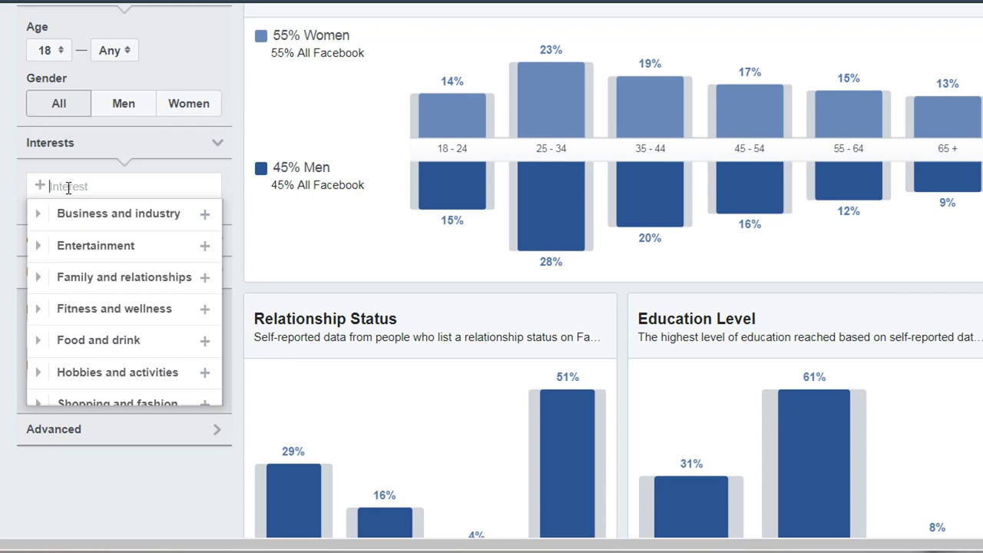
type("knitting")
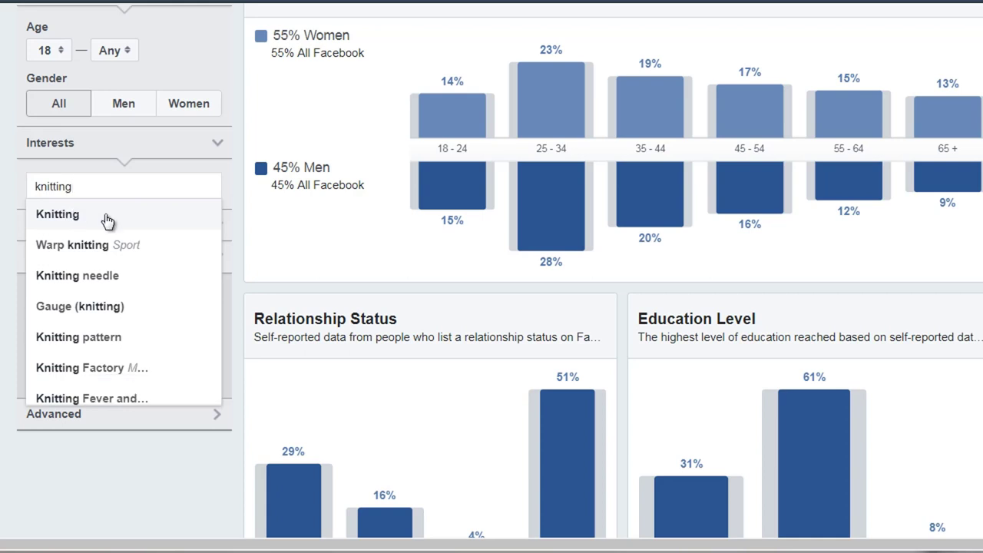
left_click(106, 216)
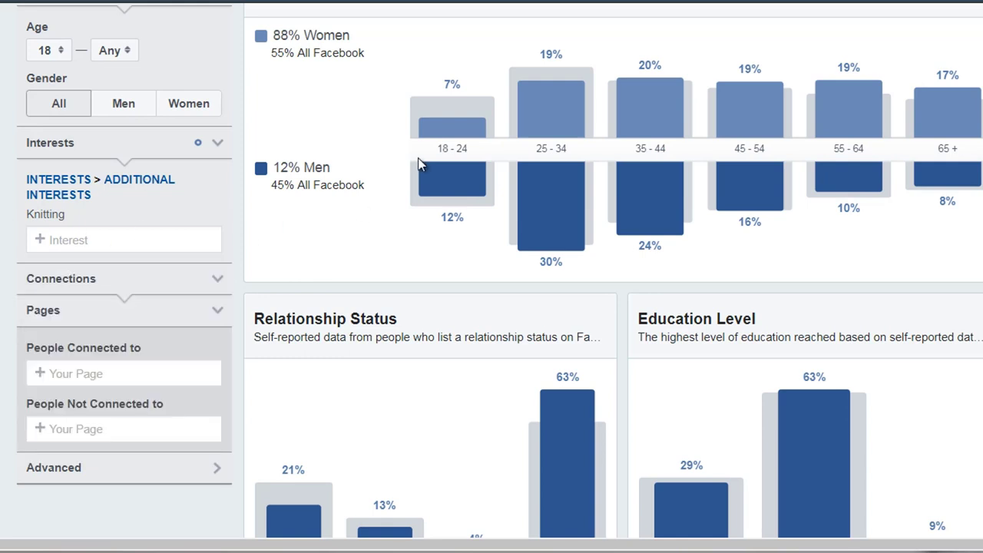
Dismiss the hint about adding or removing locations beside the audience's location settings
mouse_move(474, 127)
scroll(9, 171, "up", 2)
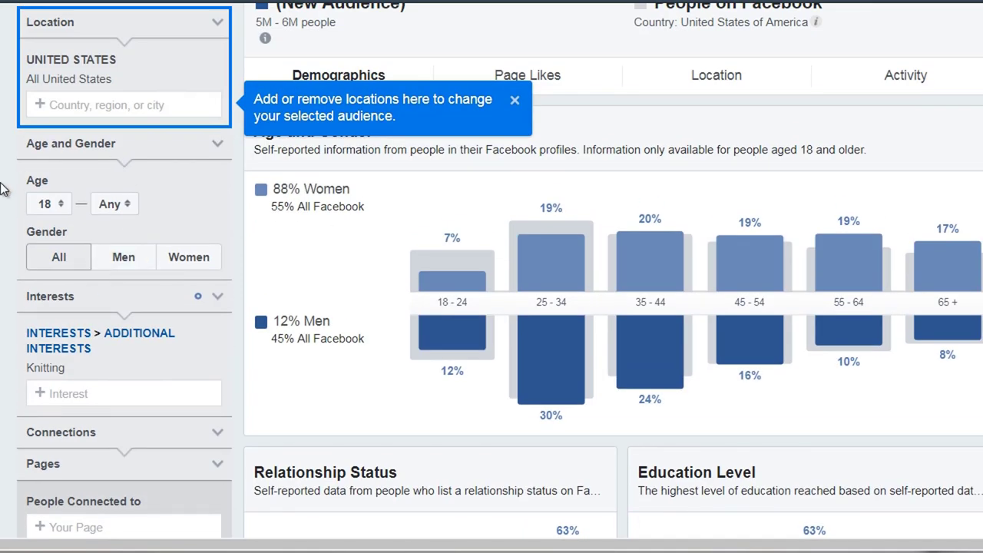
scroll(4, 188, "down", 1)
scroll(54, 164, "up", 1)
left_click(515, 100)
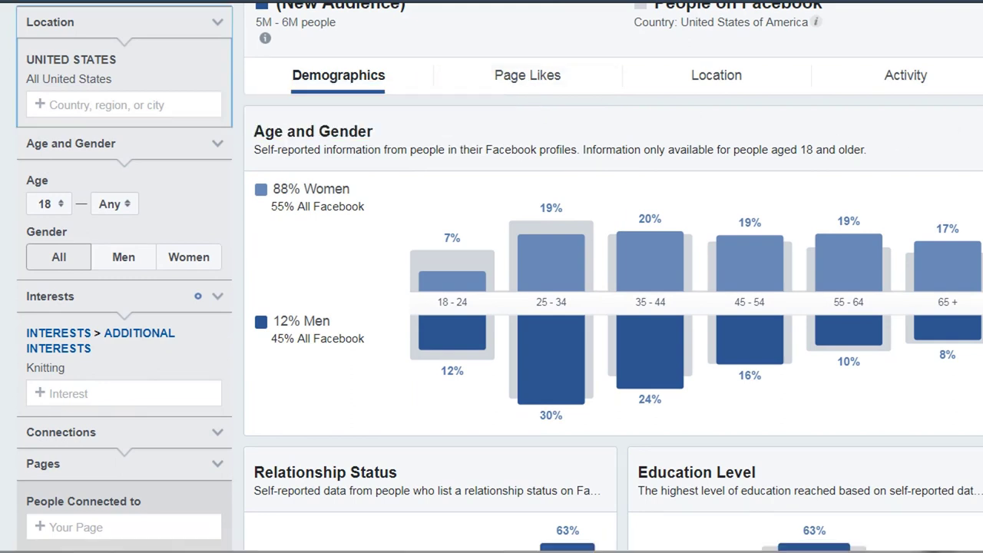
Examine the Age and Gender chart for the Knitting audience, comparing the women's age groups with all Facebook users
scroll(491, 277, "up", 1)
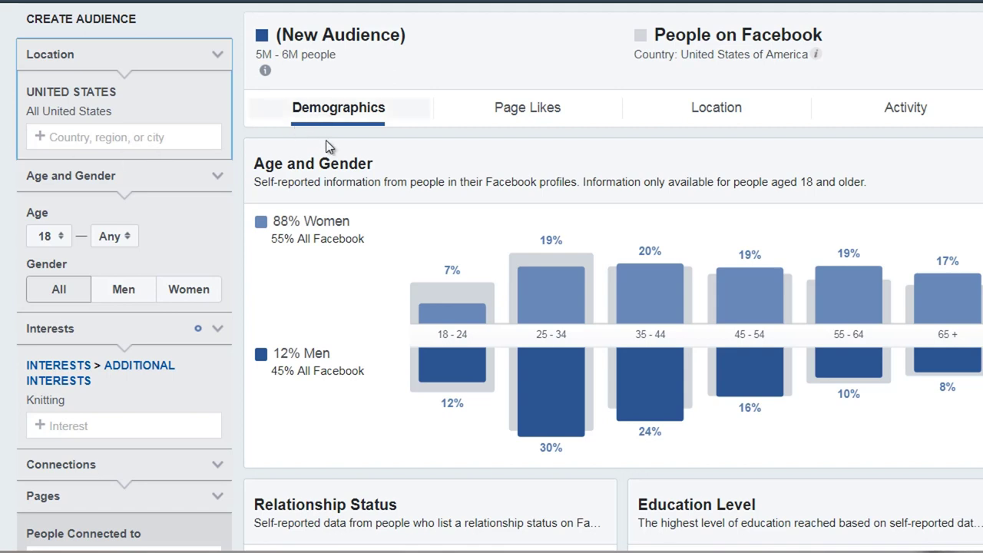
scroll(339, 202, "down", 1)
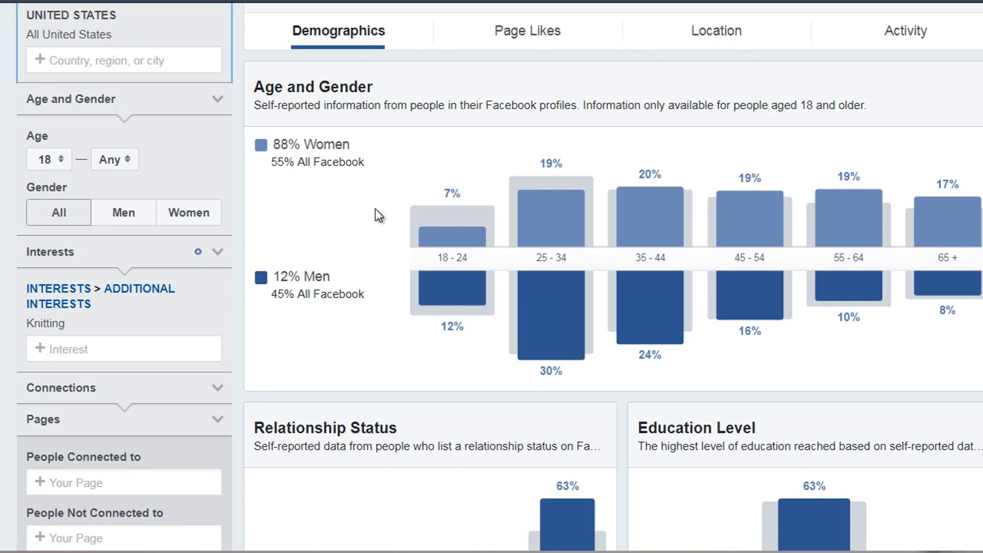
mouse_move(500, 186)
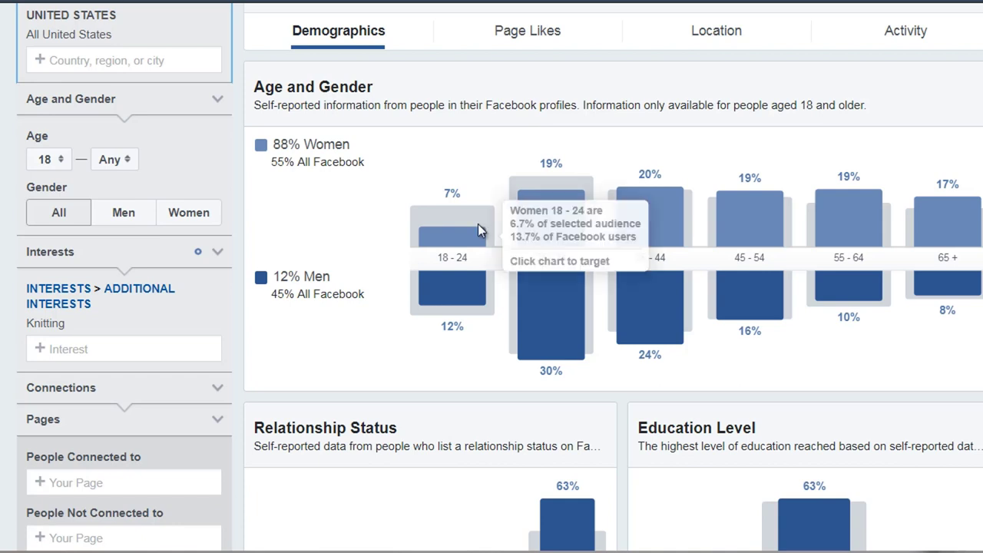
mouse_move(596, 229)
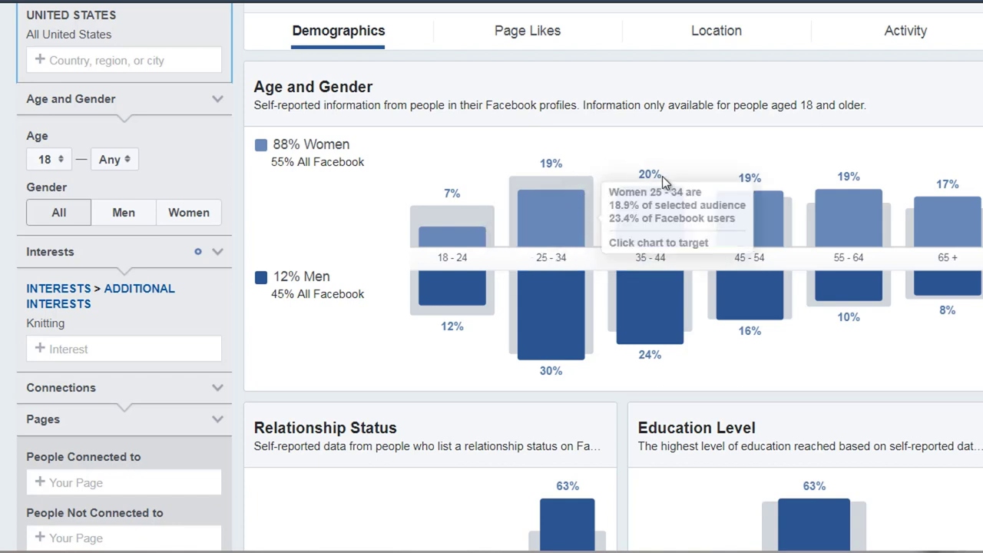
mouse_move(859, 231)
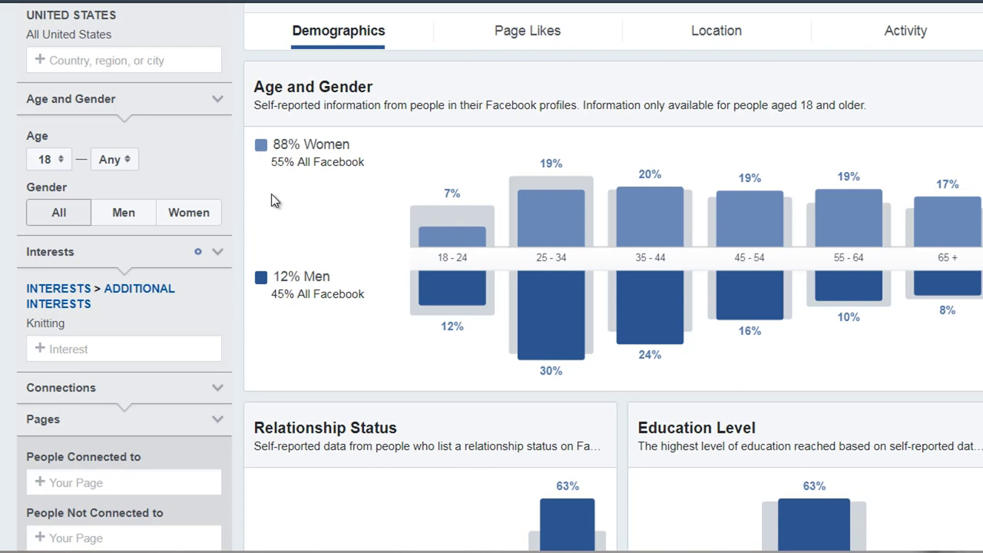
Review the Knitting audience's relationship status, education level and job title breakdowns against Facebook users overall
scroll(272, 200, "down", 3)
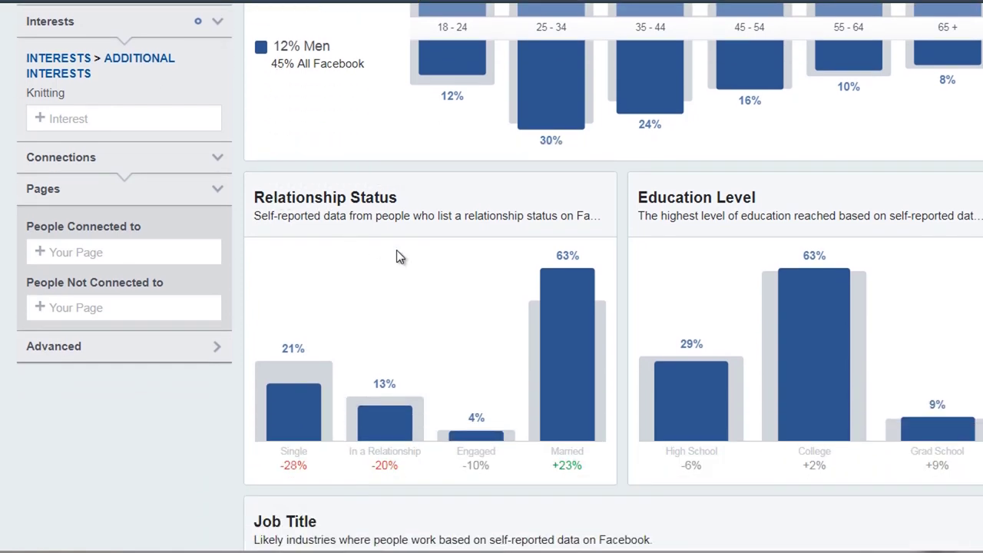
scroll(436, 264, "down", 2)
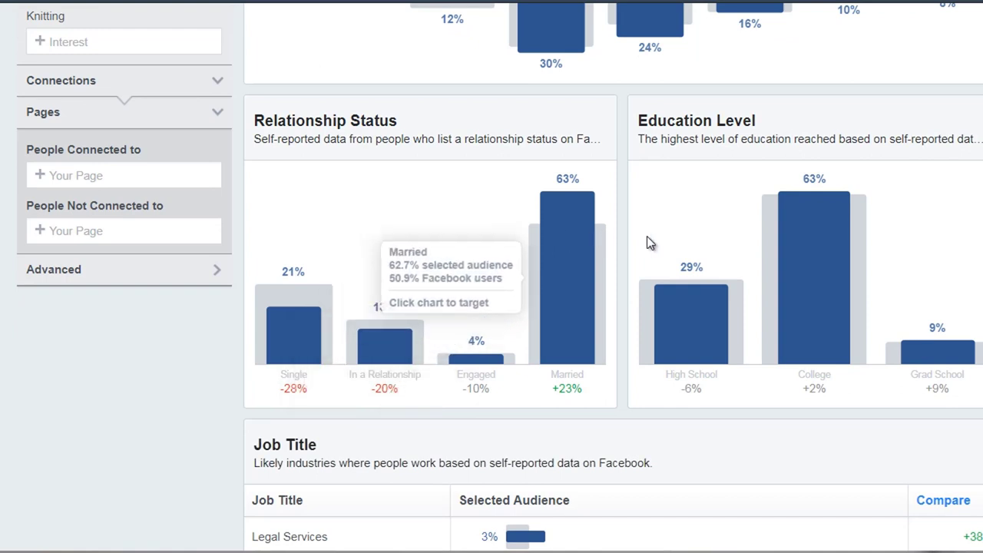
mouse_move(804, 254)
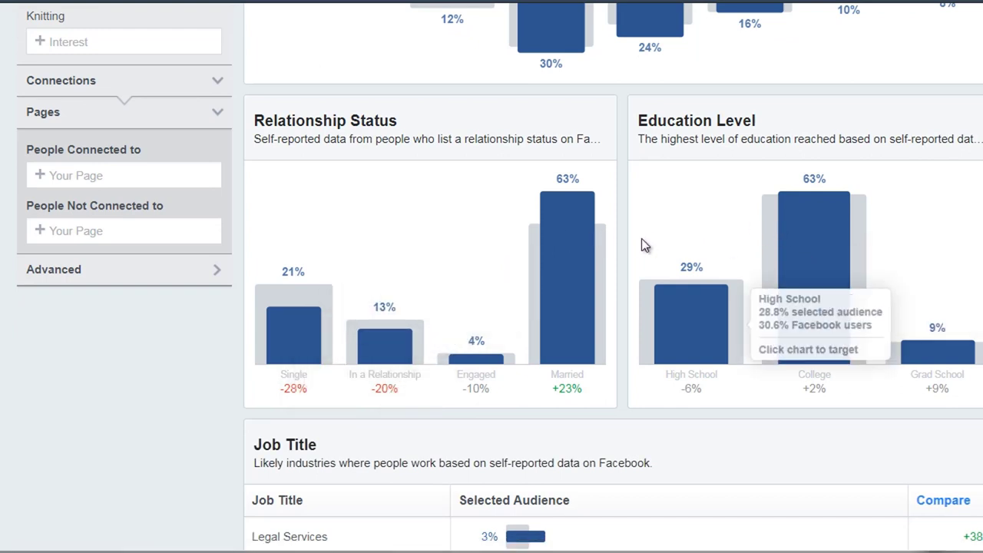
scroll(640, 243, "down", 2)
scroll(641, 248, "down", 1)
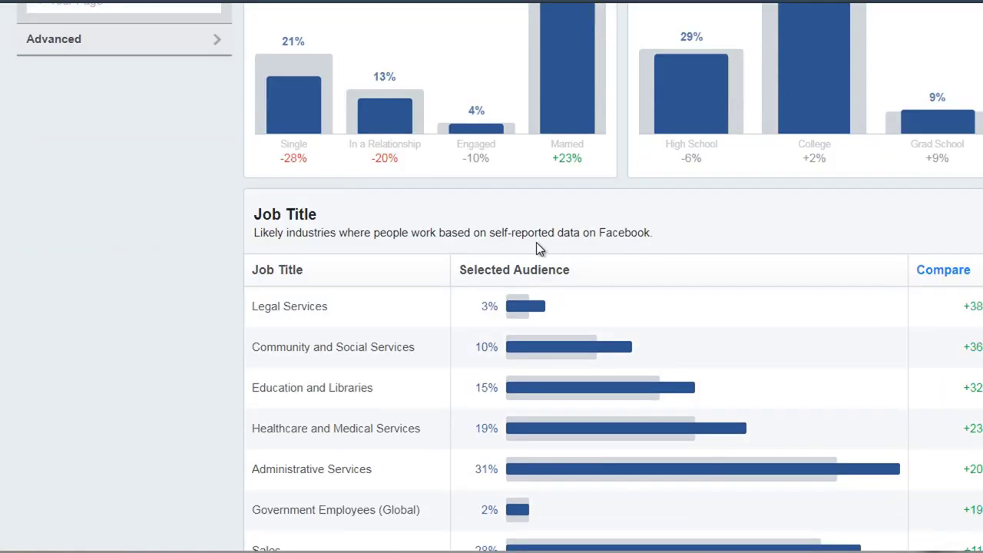
scroll(536, 247, "down", 2)
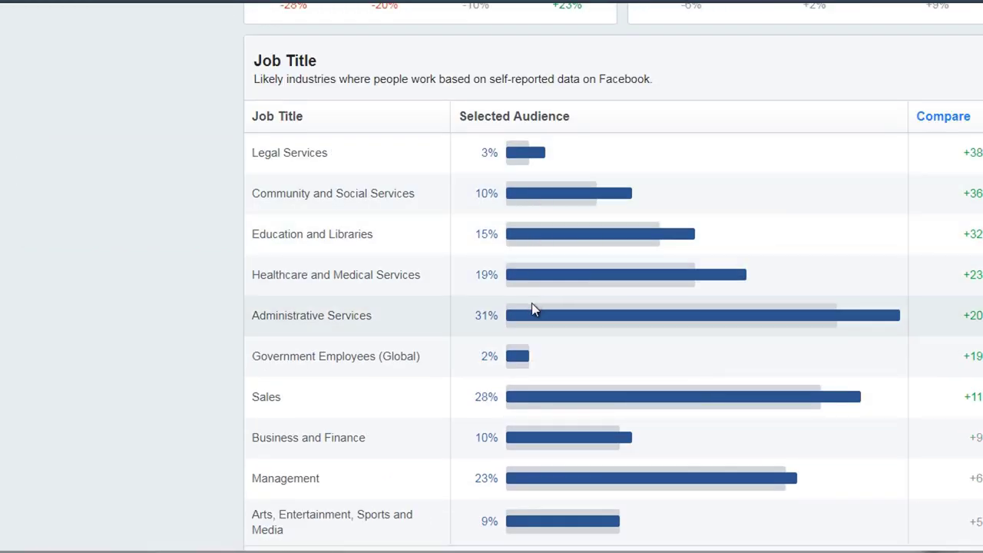
scroll(532, 302, "down", 1)
mouse_move(533, 272)
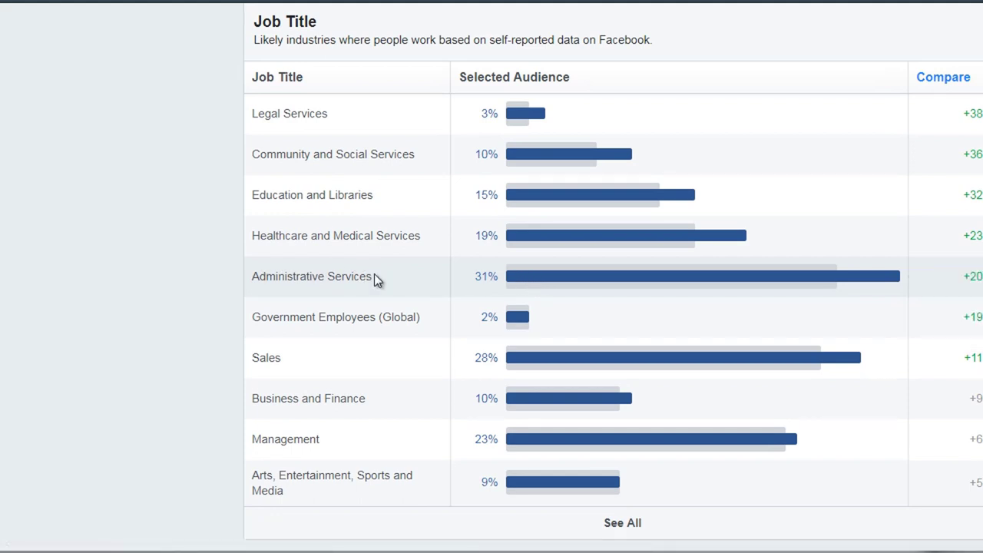
mouse_move(519, 365)
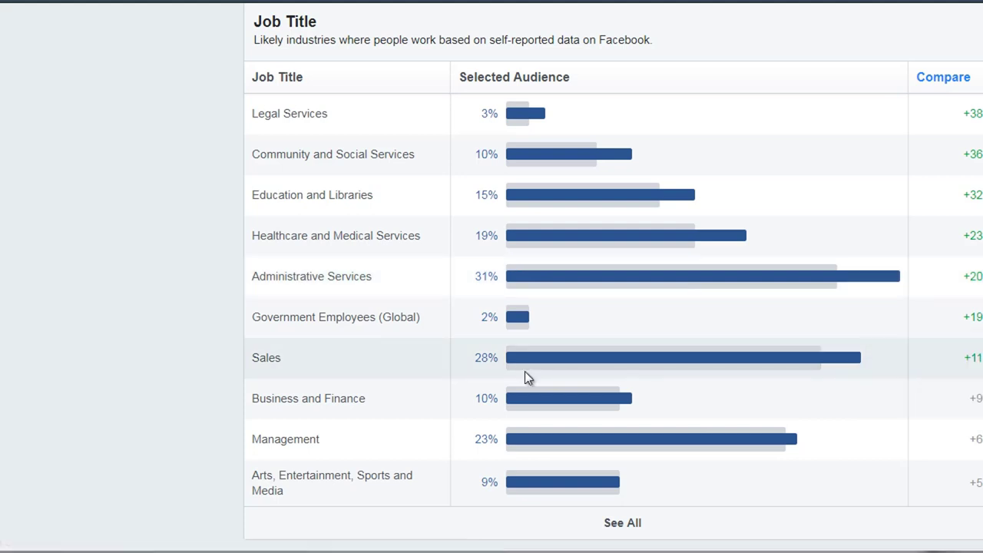
mouse_move(537, 444)
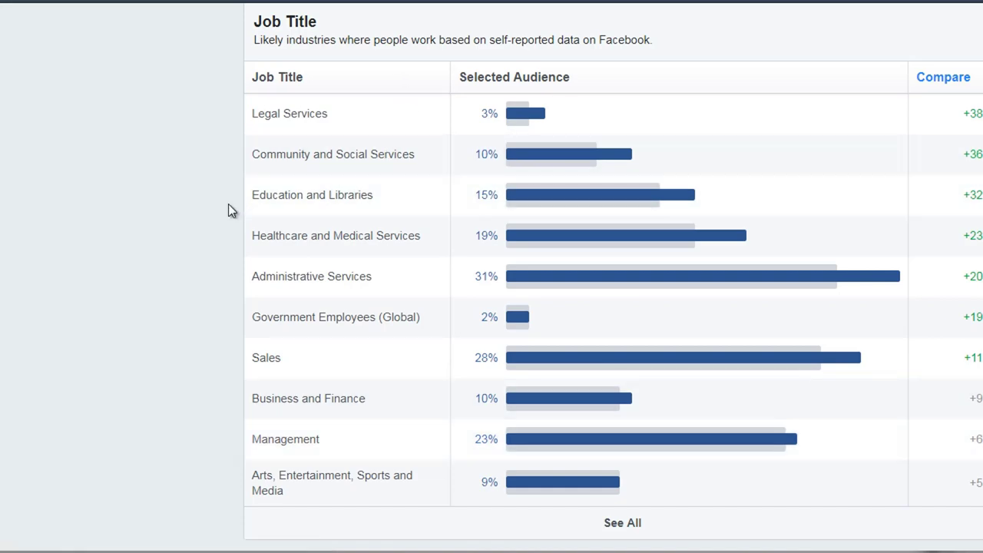
Narrow the Knitting audience to women aged 35 to 44 from the Age and Gender chart
scroll(228, 203, "up", 9)
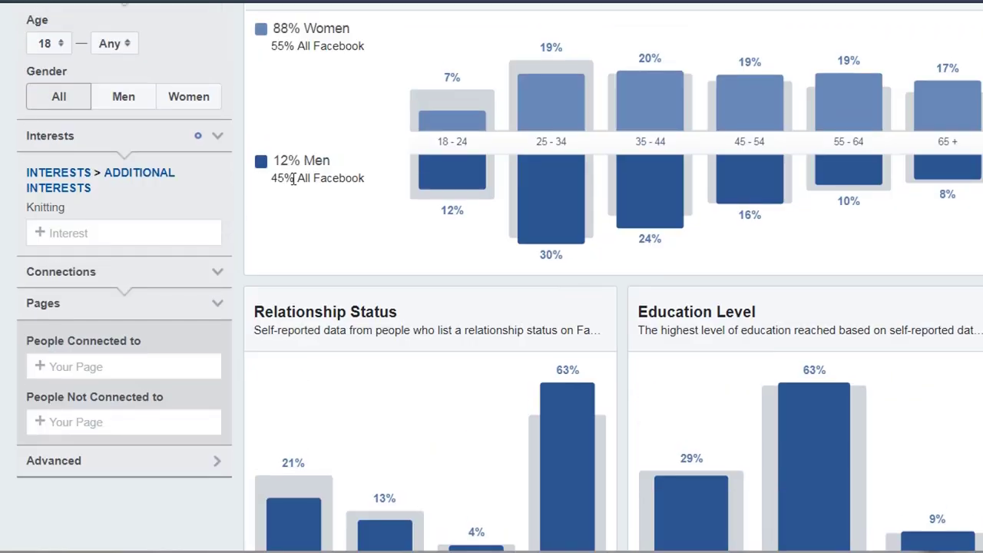
scroll(415, 162, "up", 1)
scroll(415, 162, "down", 1)
scroll(415, 162, "up", 1)
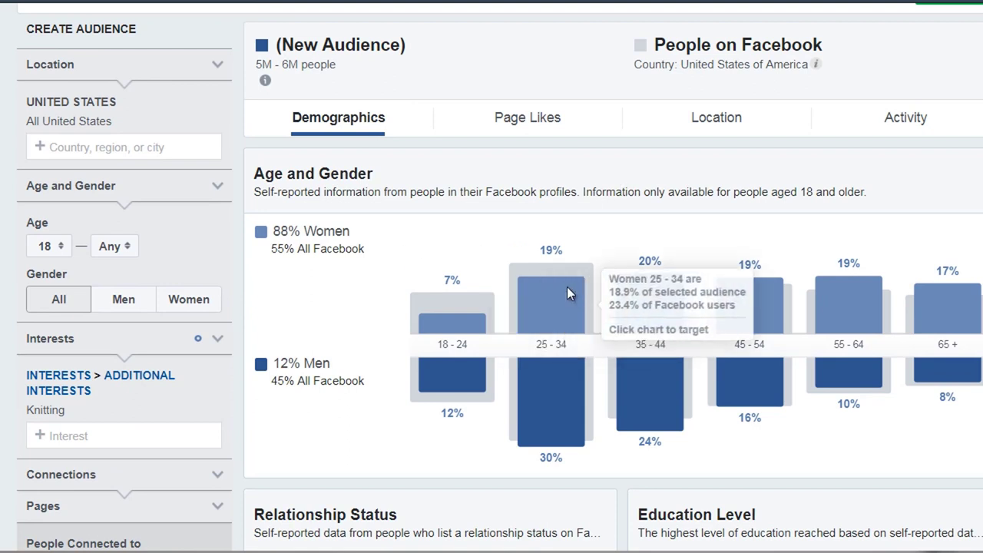
mouse_move(637, 285)
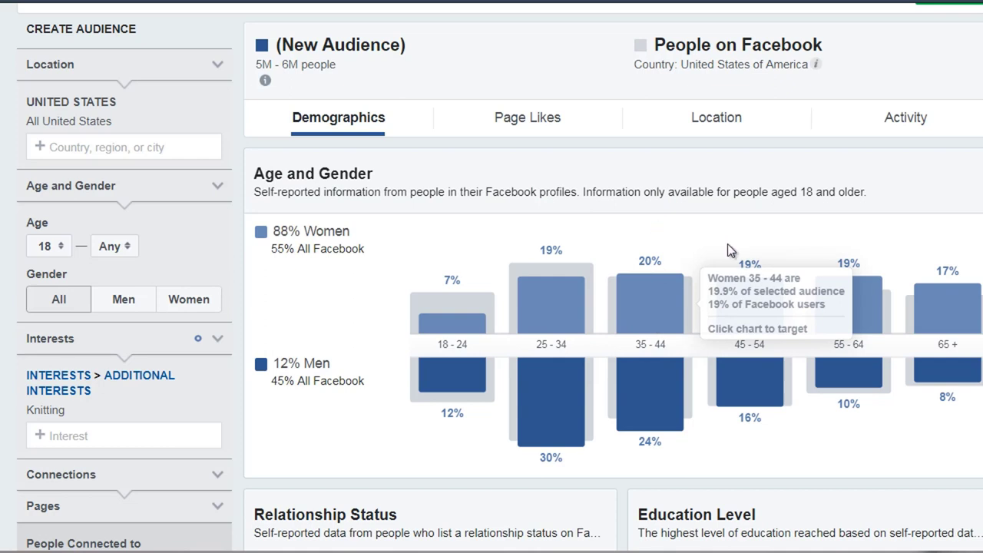
left_click(645, 301)
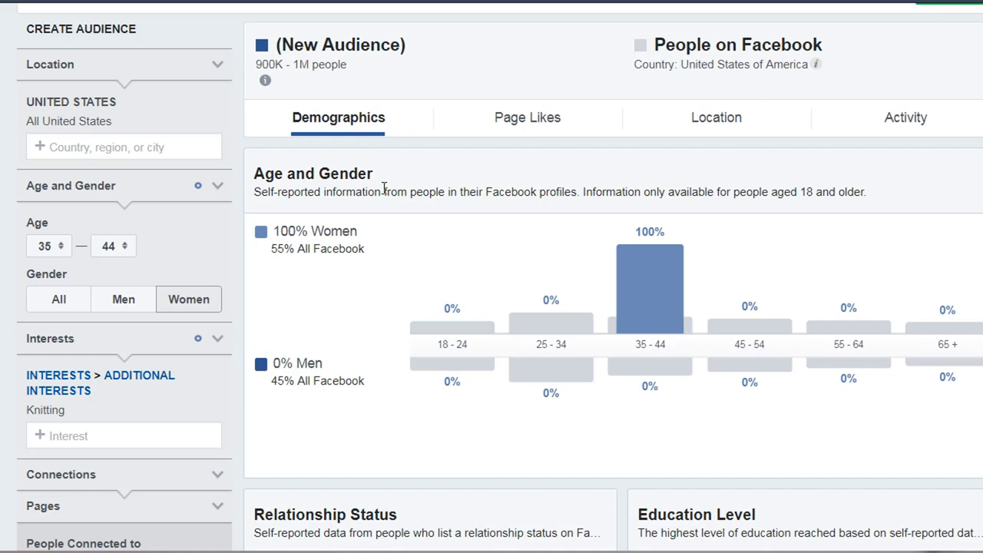
Review relationship status, education level and job titles for the audience of women aged 35 to 44 interested in knitting
mouse_move(674, 284)
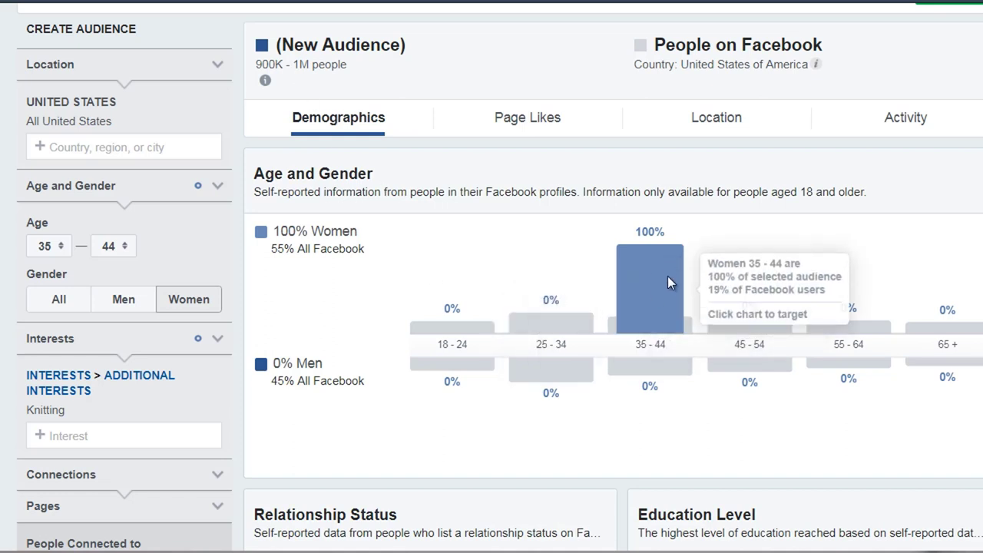
scroll(653, 286, "down", 4)
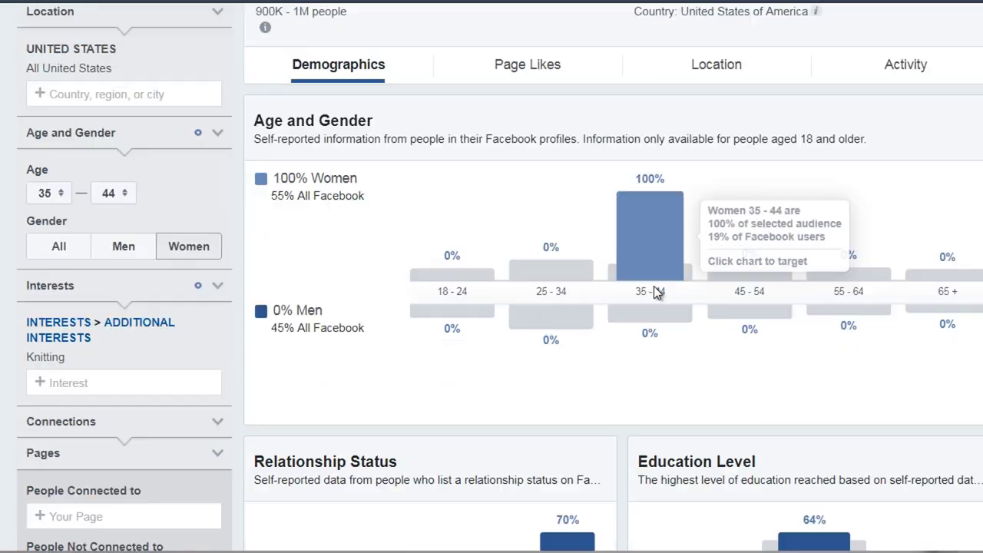
scroll(613, 288, "down", 1)
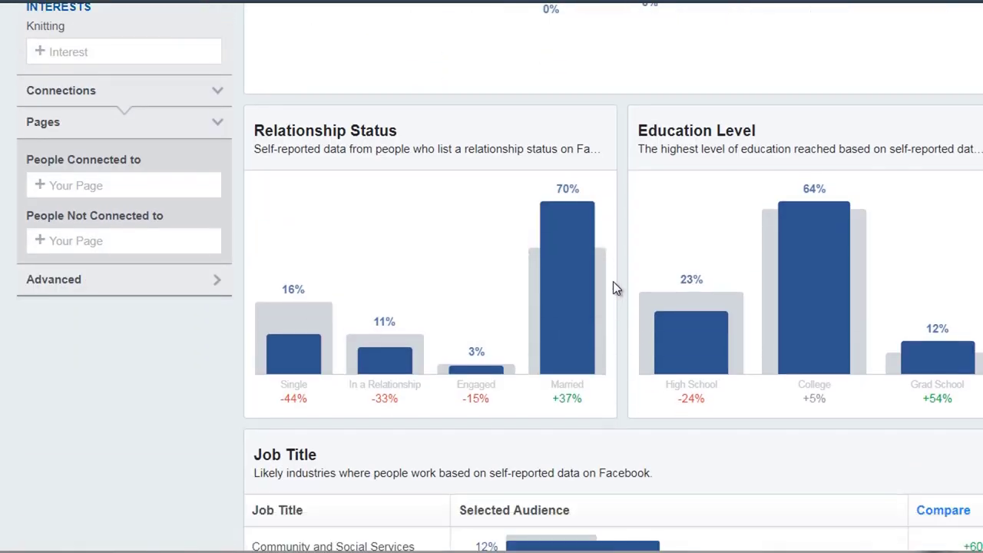
mouse_move(582, 243)
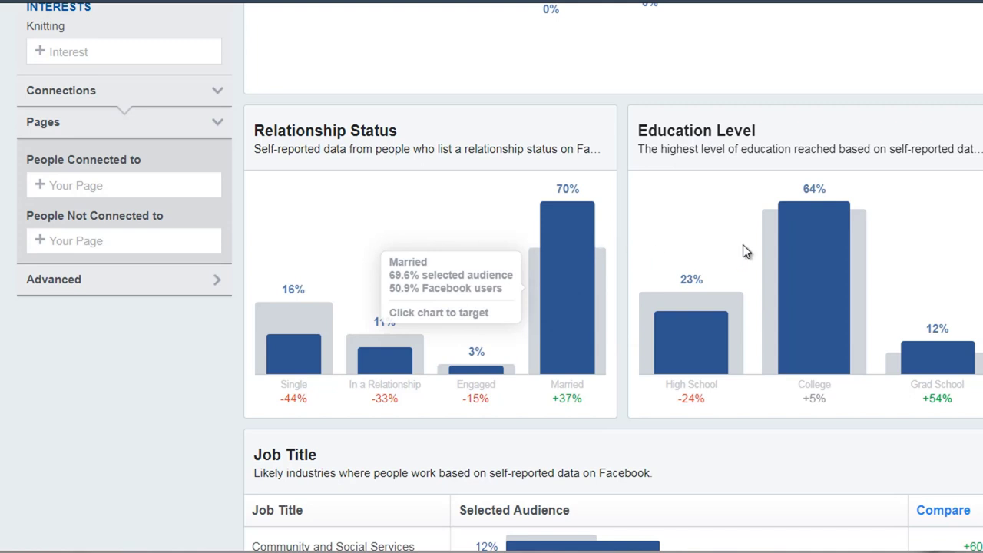
mouse_move(785, 269)
scroll(783, 270, "down", 2)
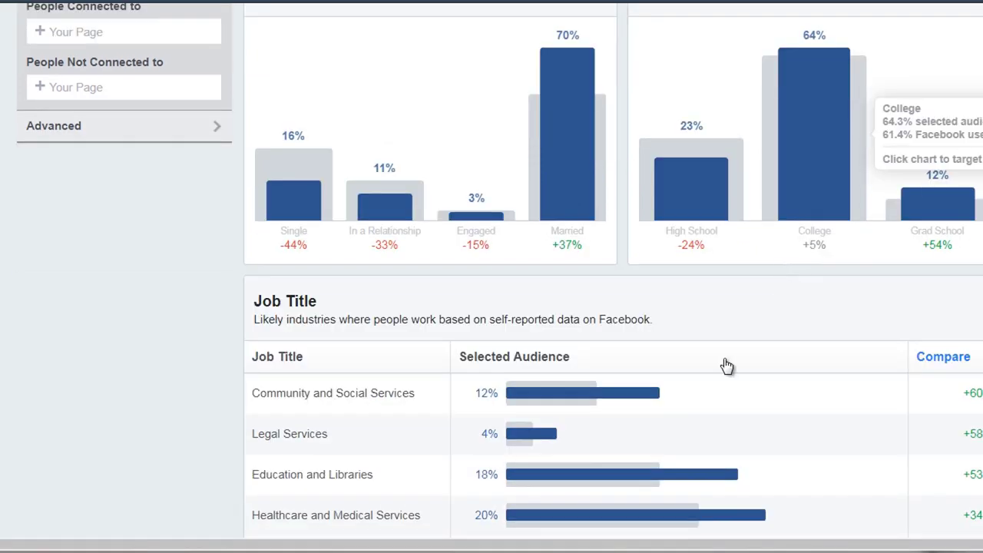
scroll(726, 366, "down", 4)
mouse_move(577, 398)
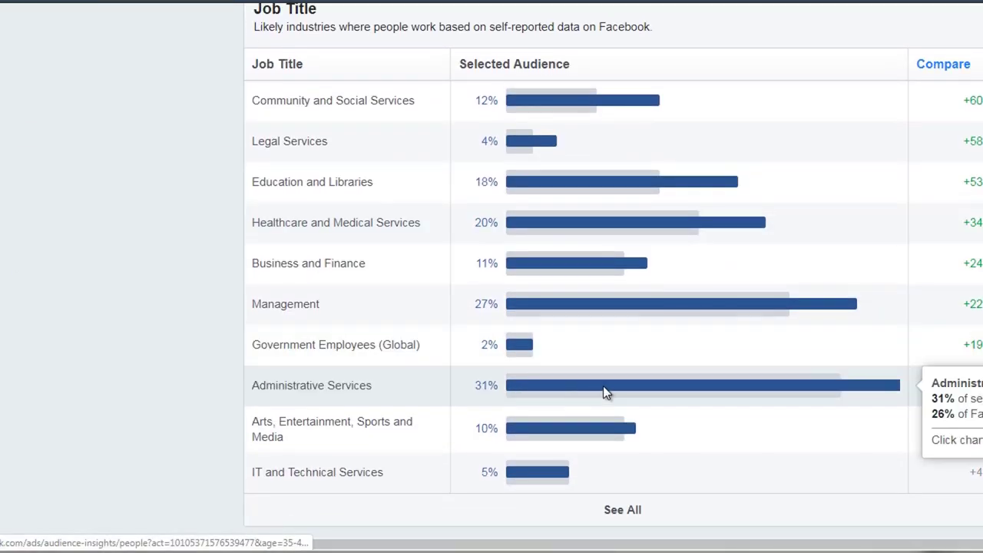
mouse_move(530, 308)
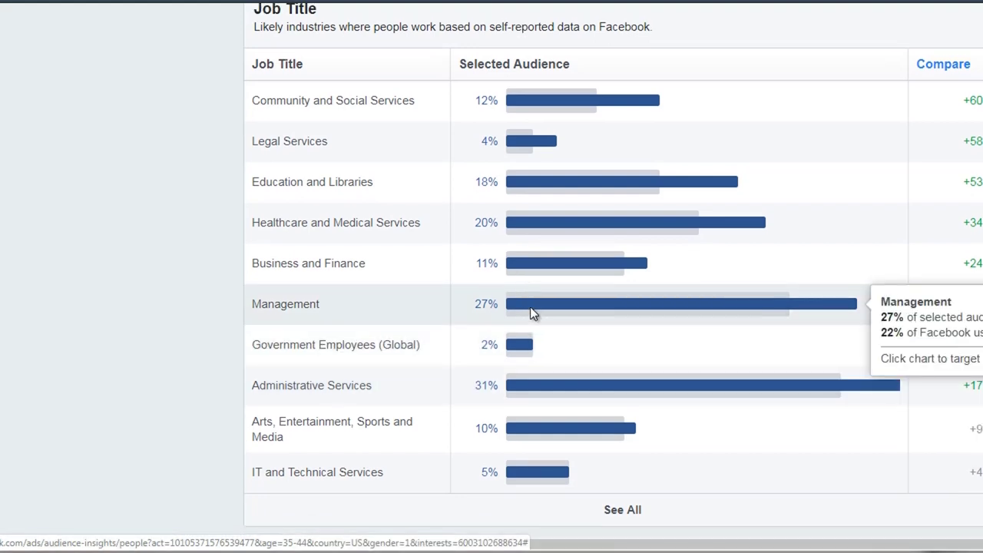
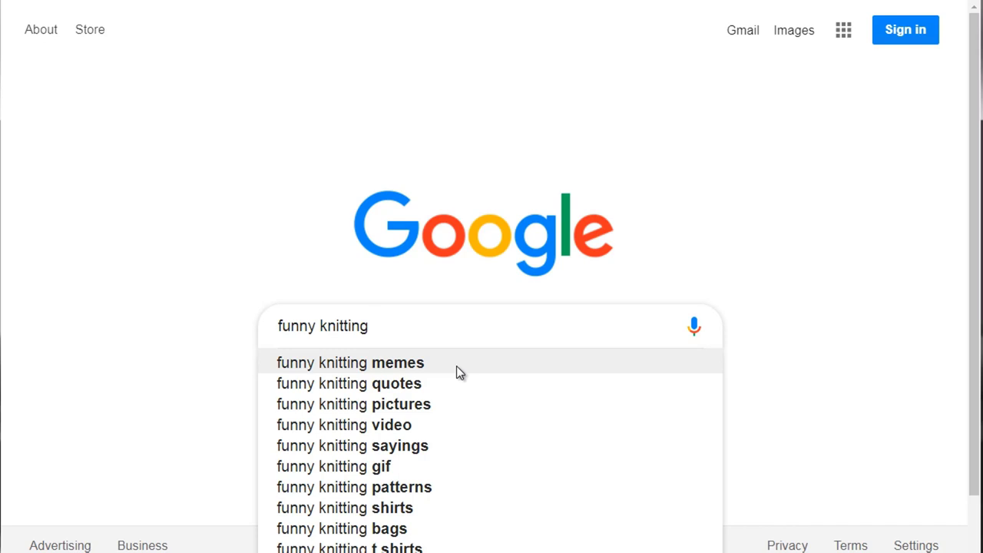
Switch to Google, search for "funny knitting memes" and look through the results
left_click(371, 367)
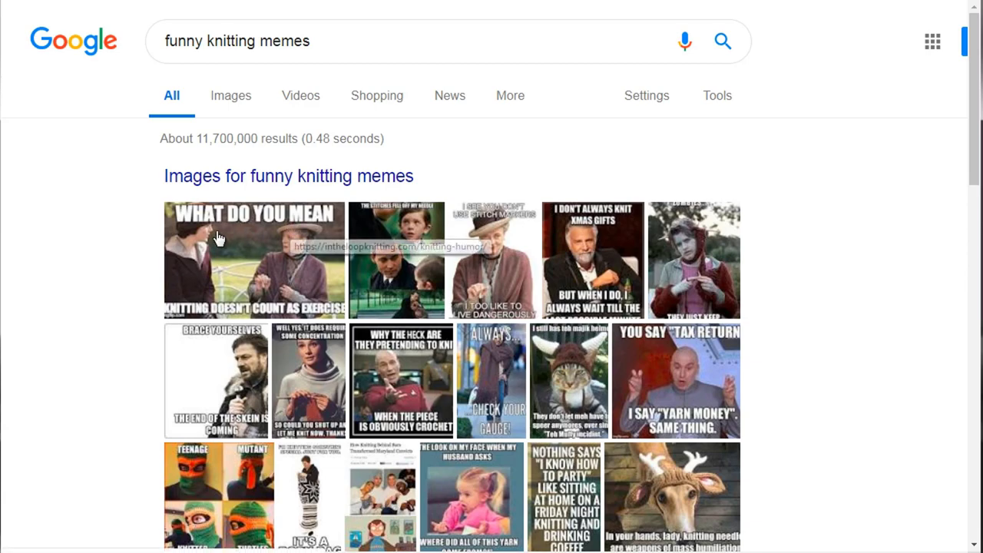
scroll(142, 258, "down", 5)
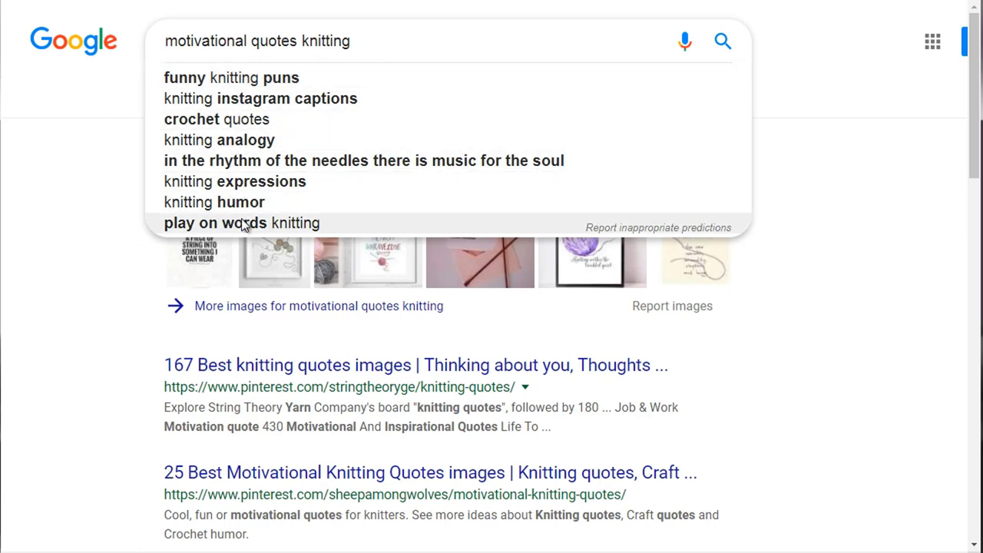
Look through the Google results for "motivational quotes knitting" and open the Pinterest board of 25 Best Motivational Knitting Quotes images in a new tab
left_click(99, 156)
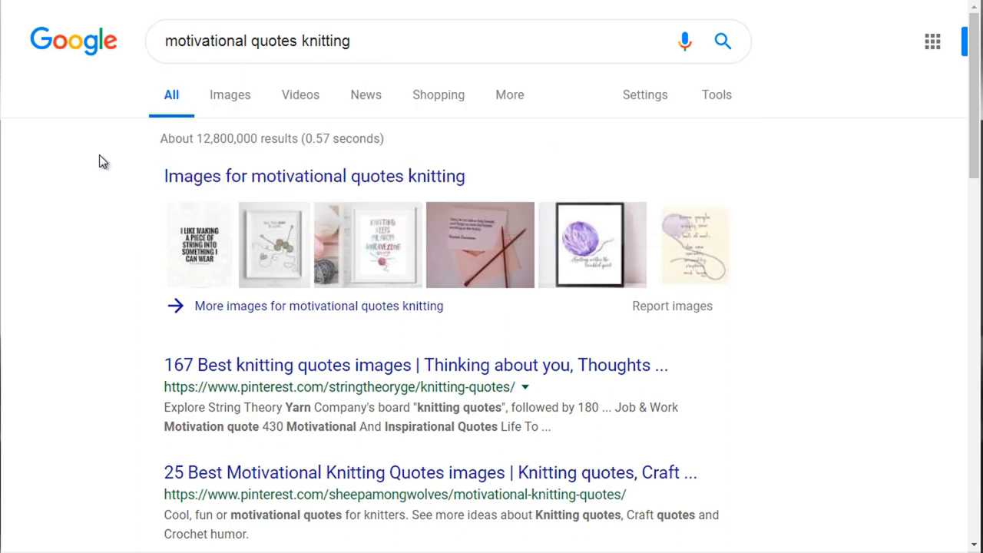
scroll(134, 197, "down", 3)
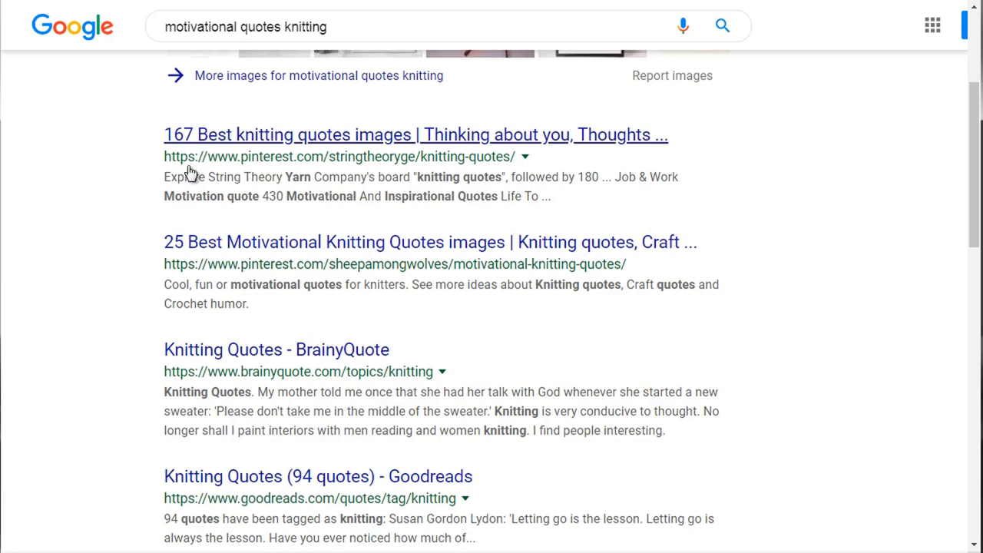
scroll(135, 227, "down", 1)
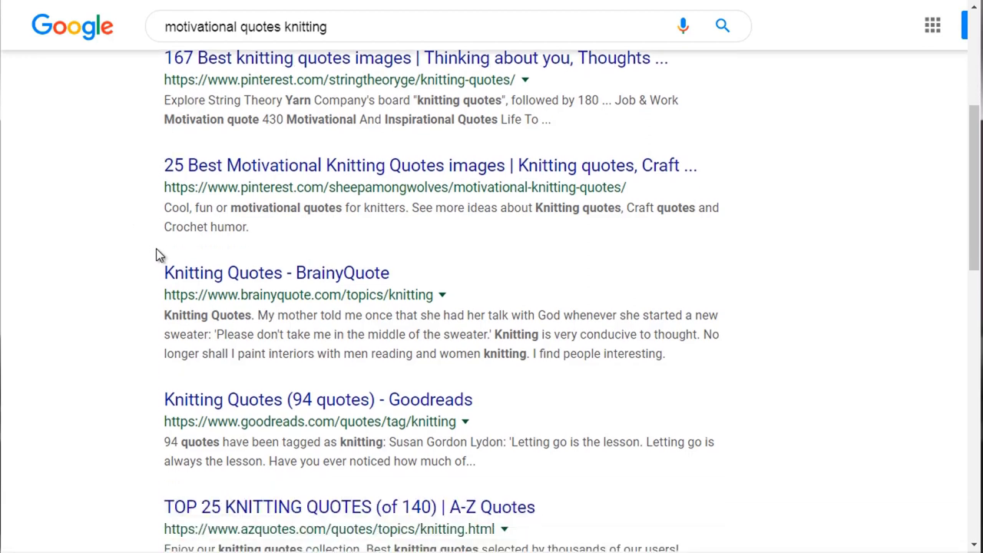
right_click(190, 173)
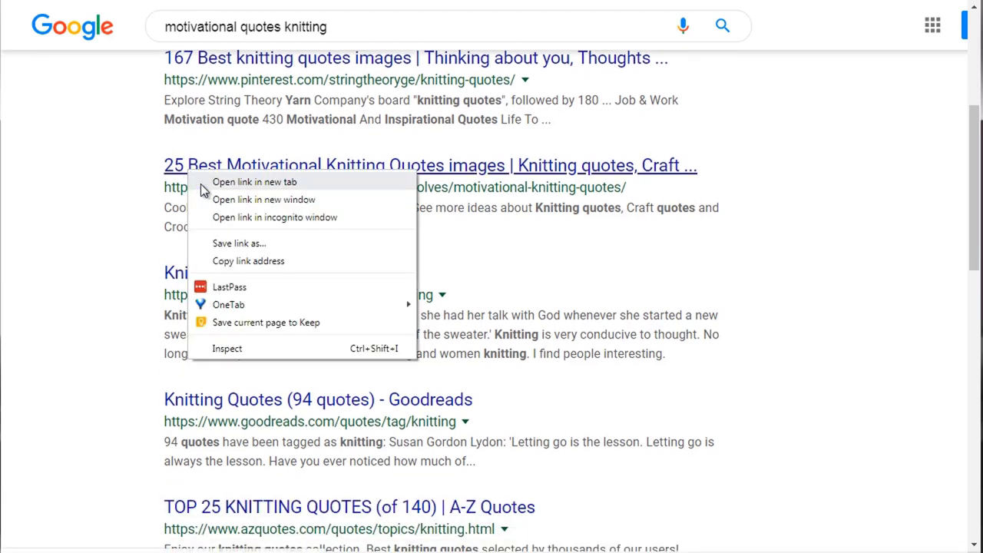
left_click(203, 184)
key("ctrl+Tab")
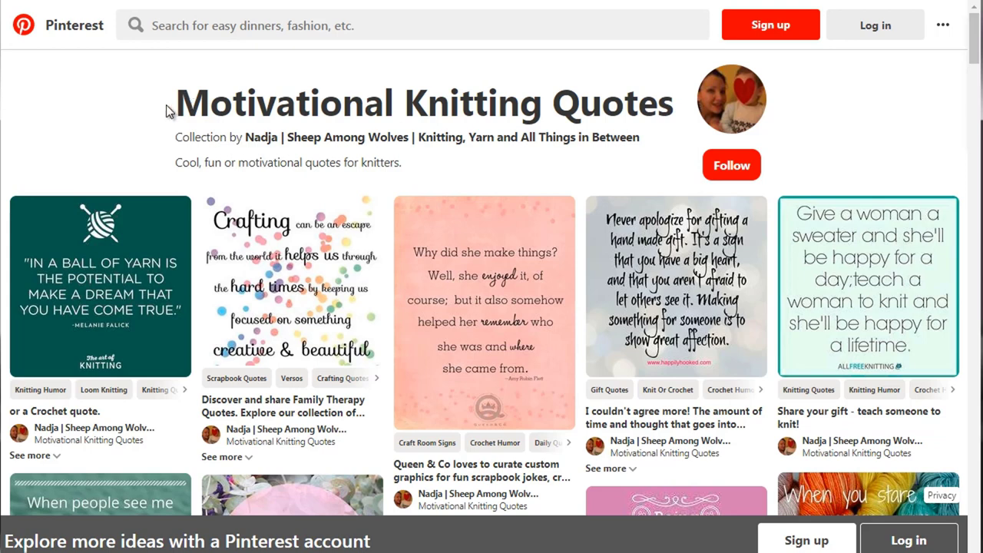
Browse the quote images on the Motivational Knitting Quotes board, including the More ideas section below it, for content ideas
scroll(189, 156, "down", 1)
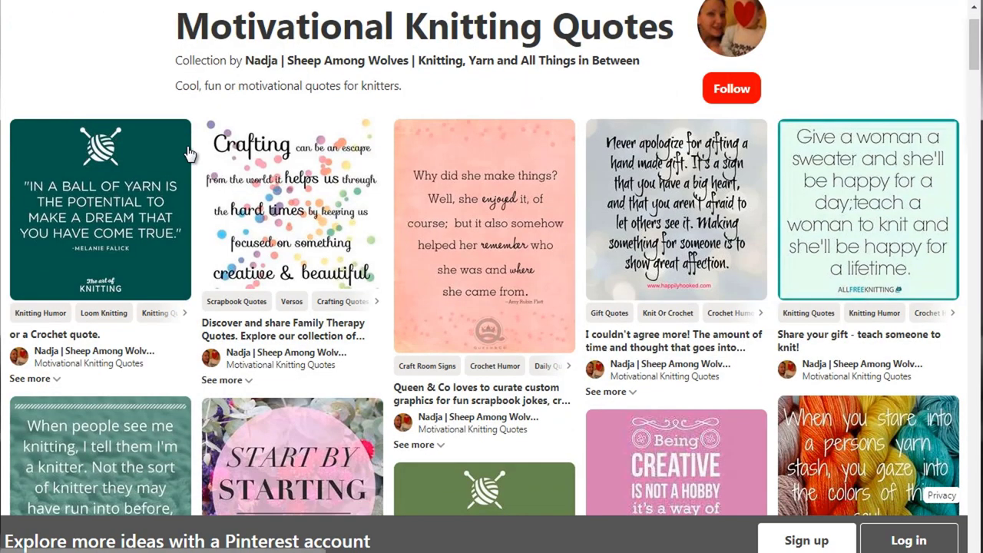
scroll(203, 221, "down", 1)
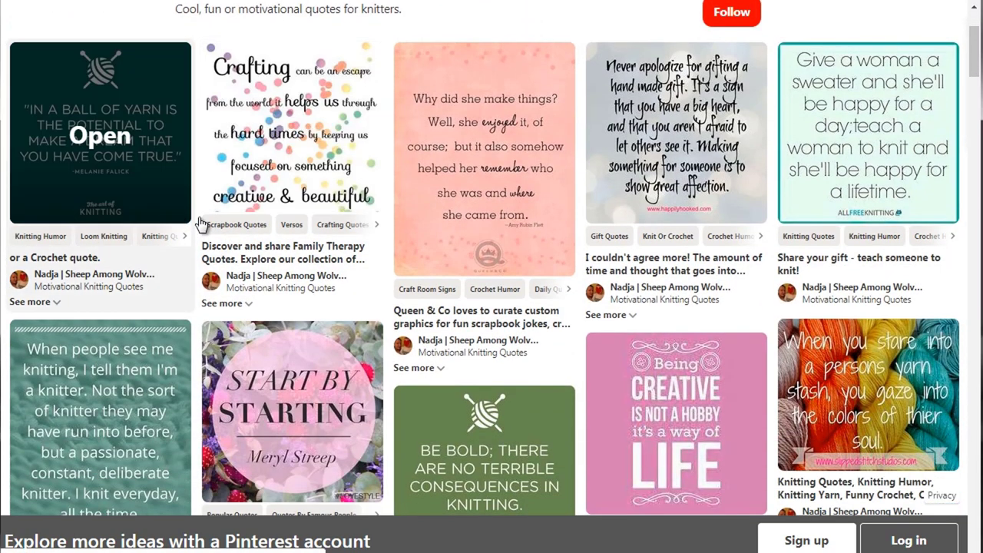
scroll(198, 223, "down", 1)
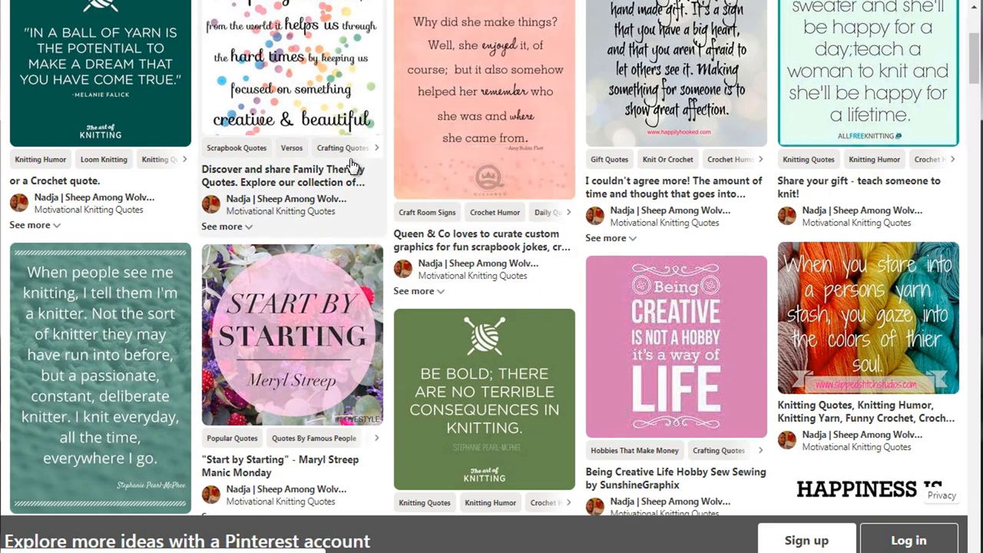
scroll(352, 165, "down", 2)
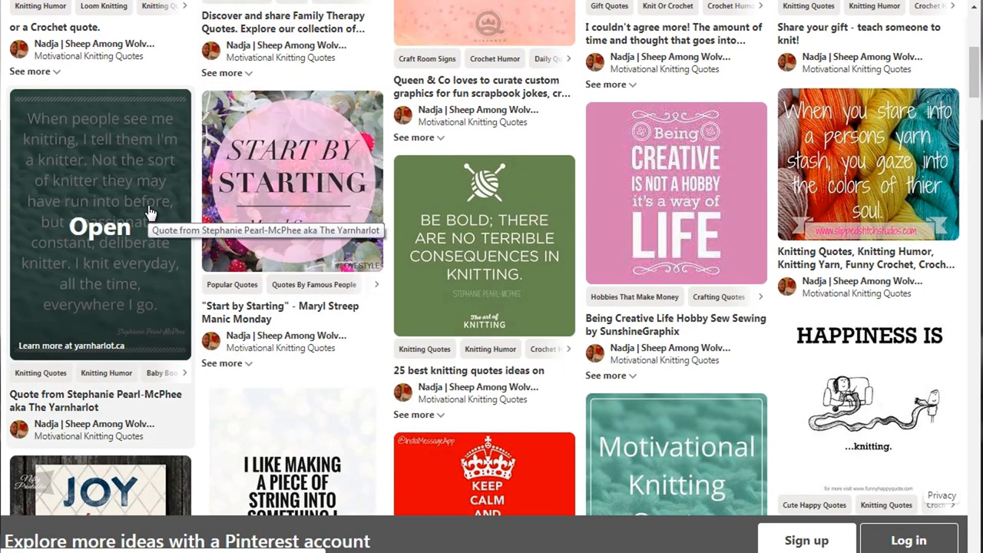
scroll(150, 213, "down", 2)
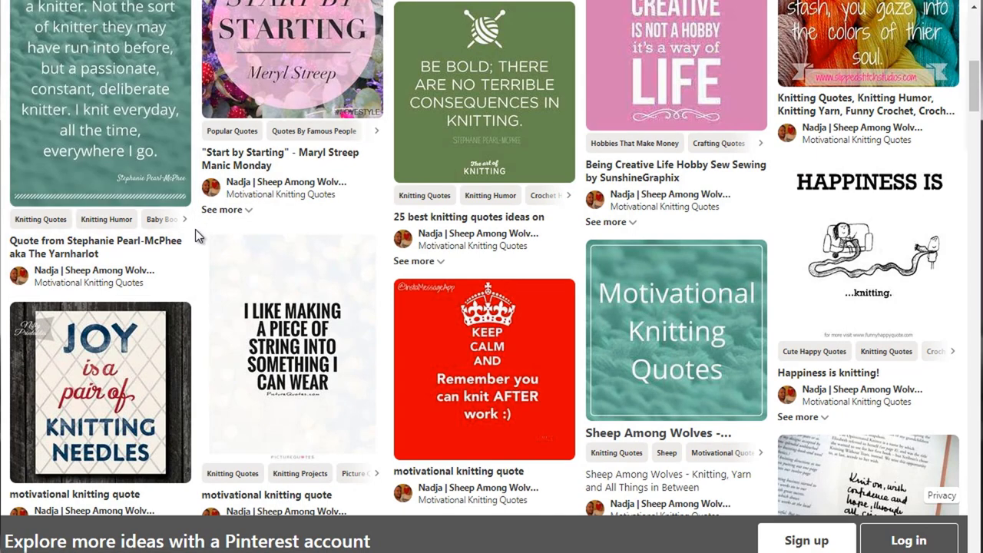
scroll(195, 229, "down", 2)
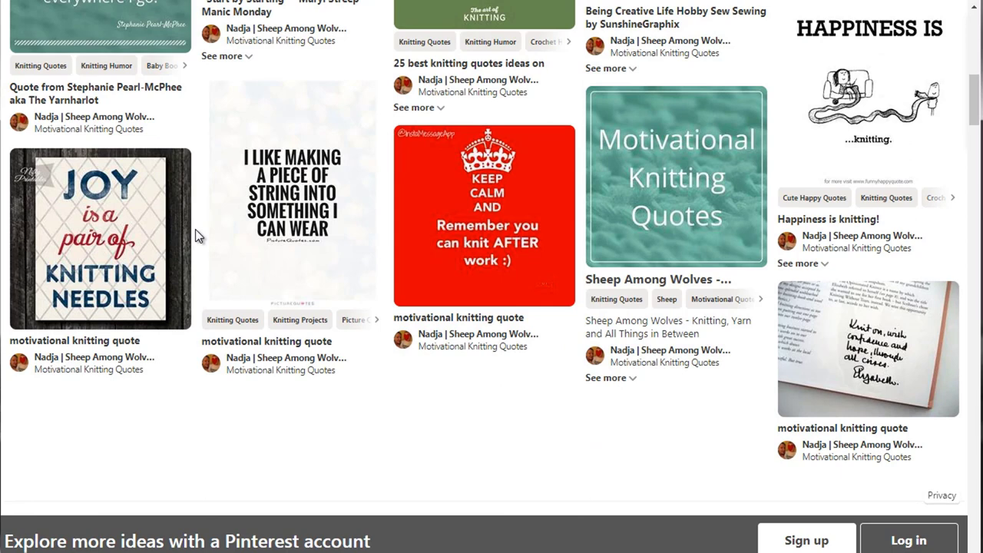
scroll(195, 229, "down", 2)
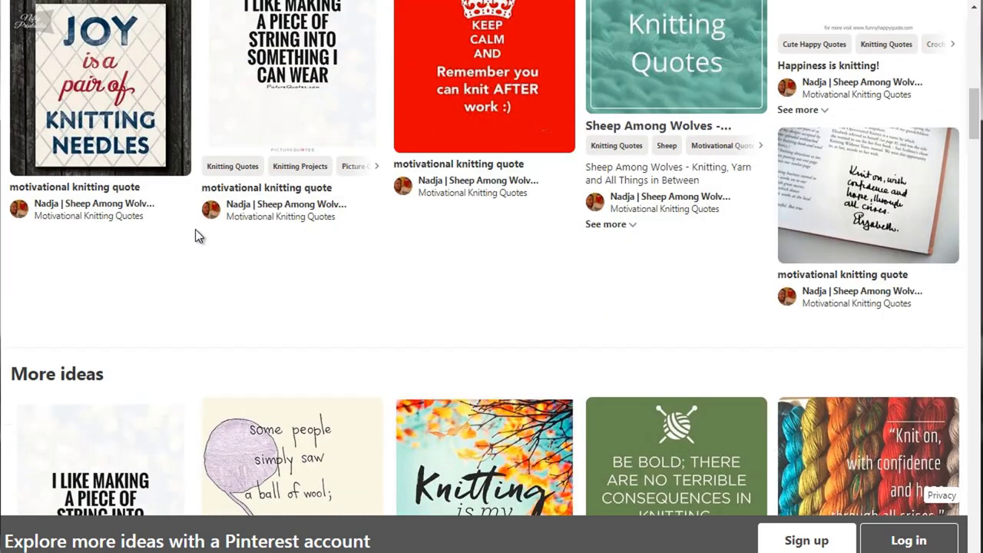
scroll(195, 236, "up", 2)
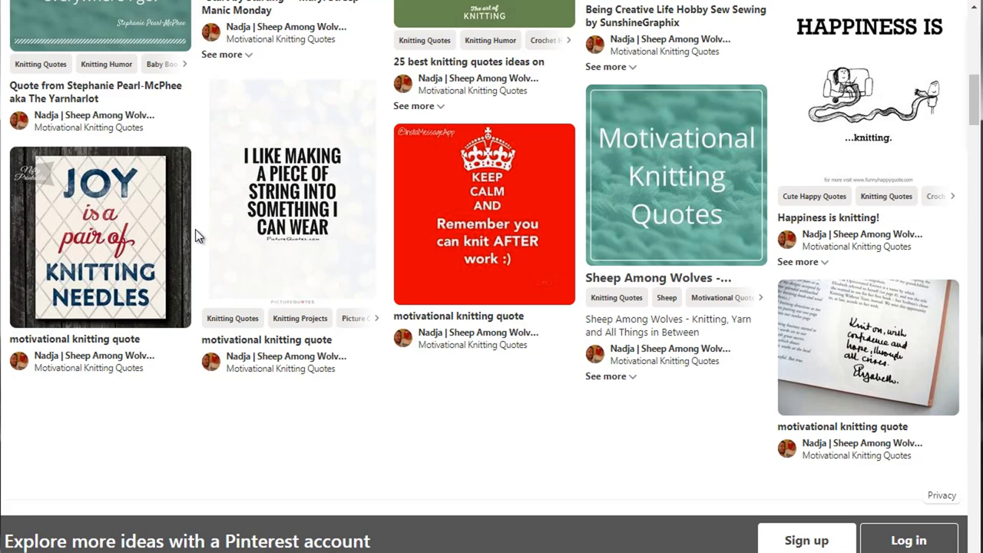
scroll(195, 236, "down", 4)
scroll(195, 229, "down", 1)
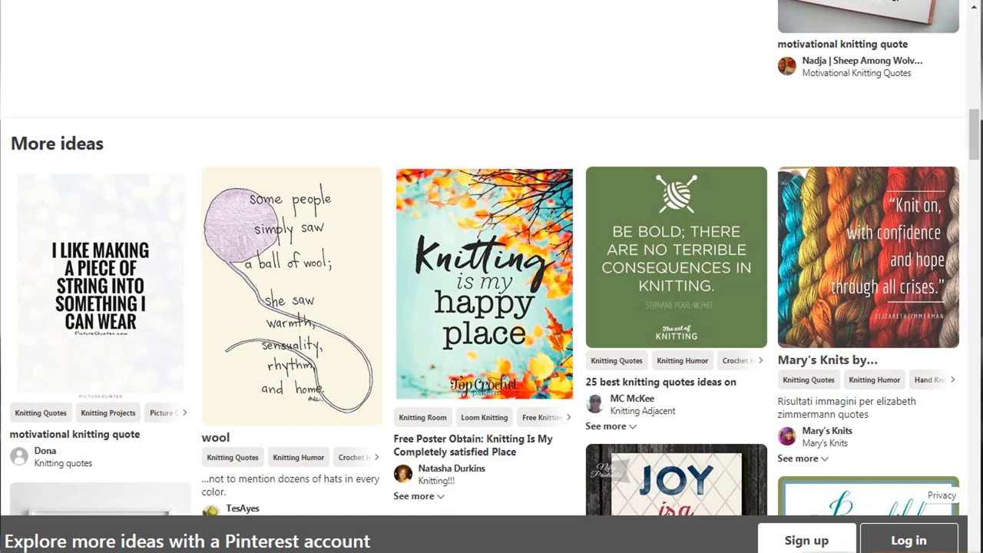
key("alt+Left")
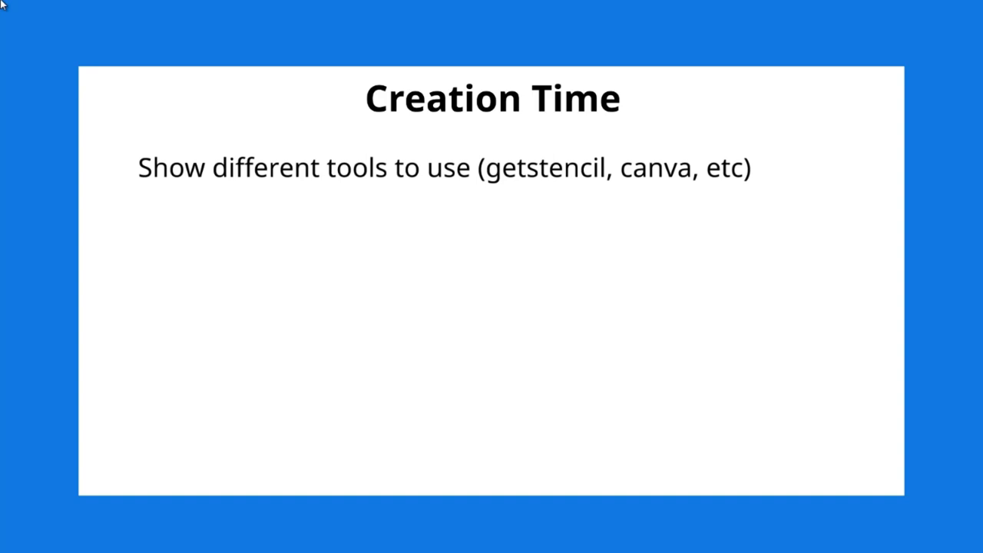
key("Right")
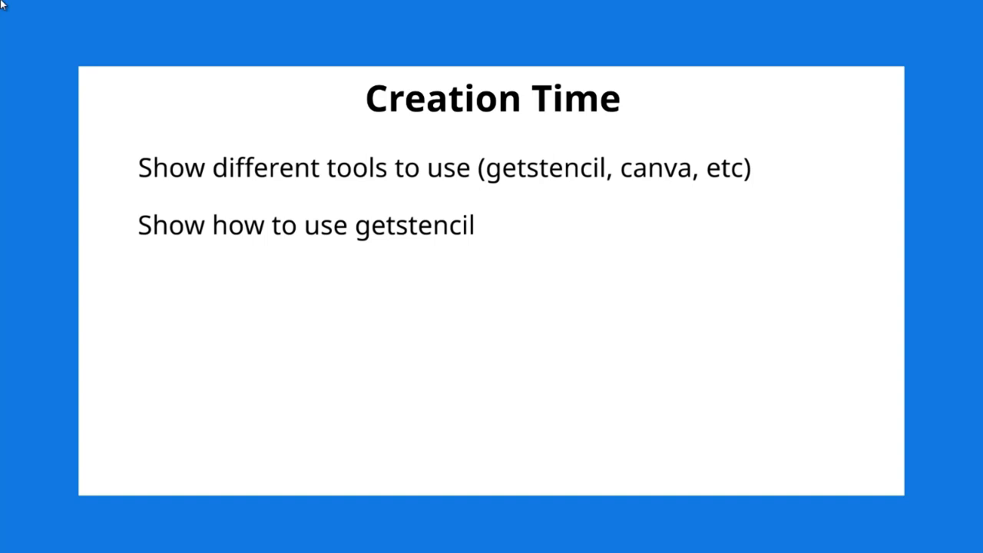
key("Right")
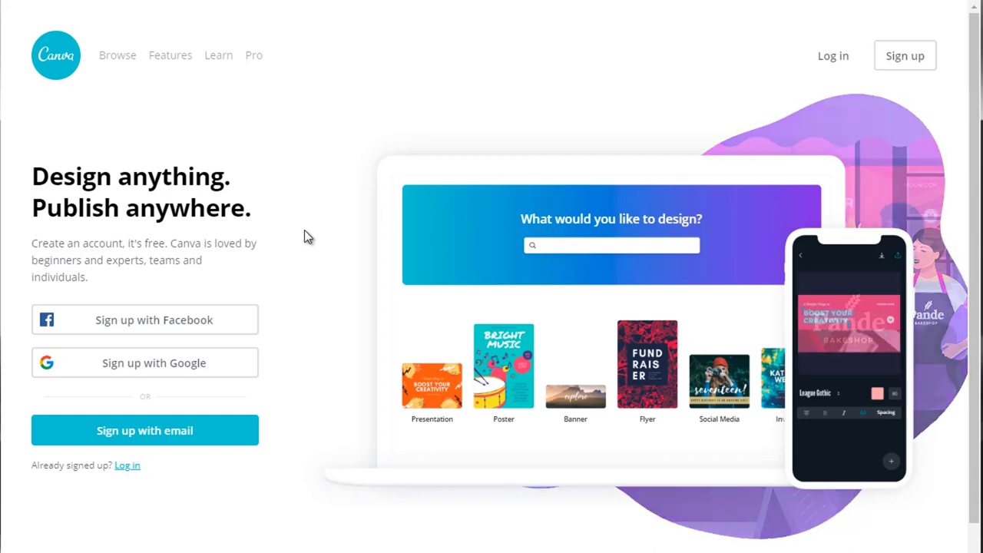
Look over the Canva home page and review the Free, Pro and Unlimited plans on Stencil's pricing page
scroll(307, 242, "down", 1)
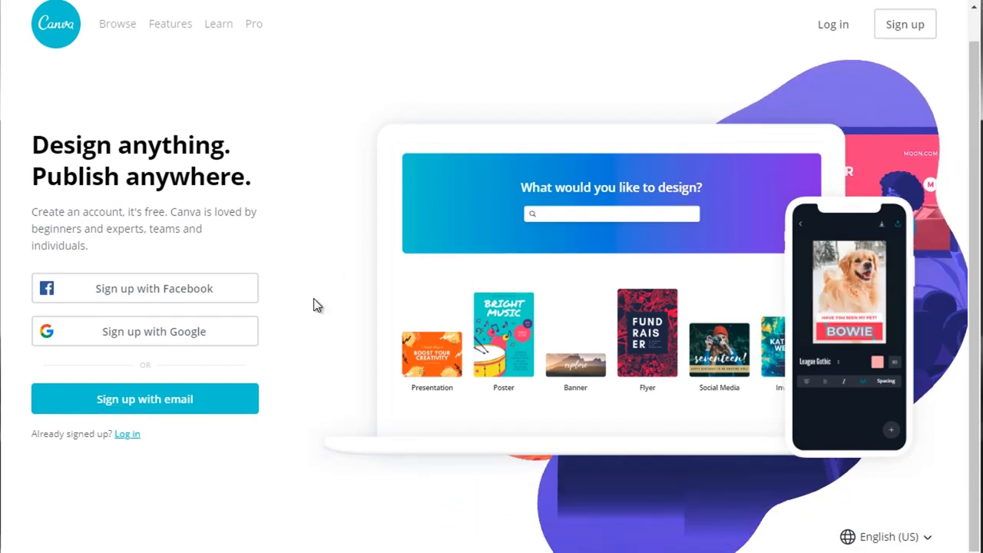
scroll(313, 299, "up", 1)
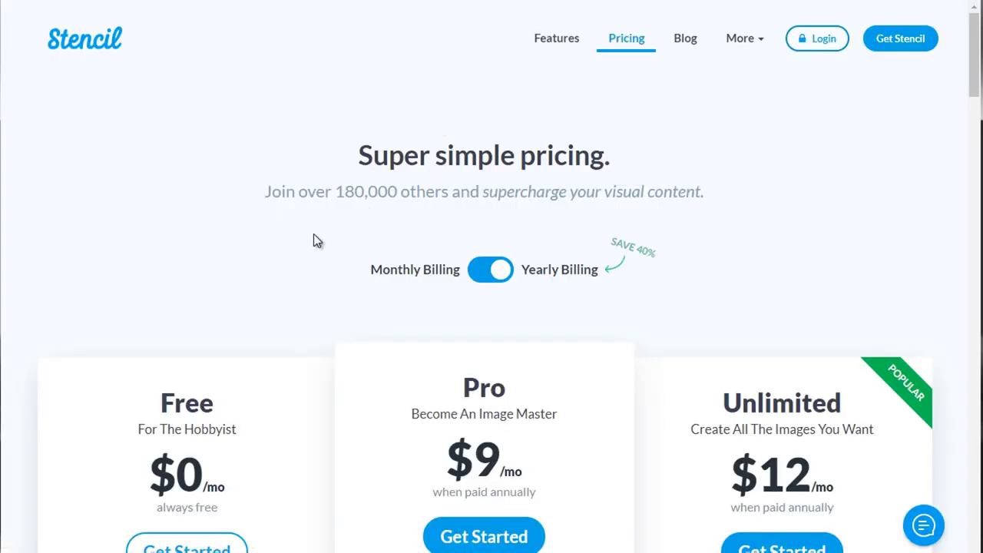
scroll(325, 227, "down", 3)
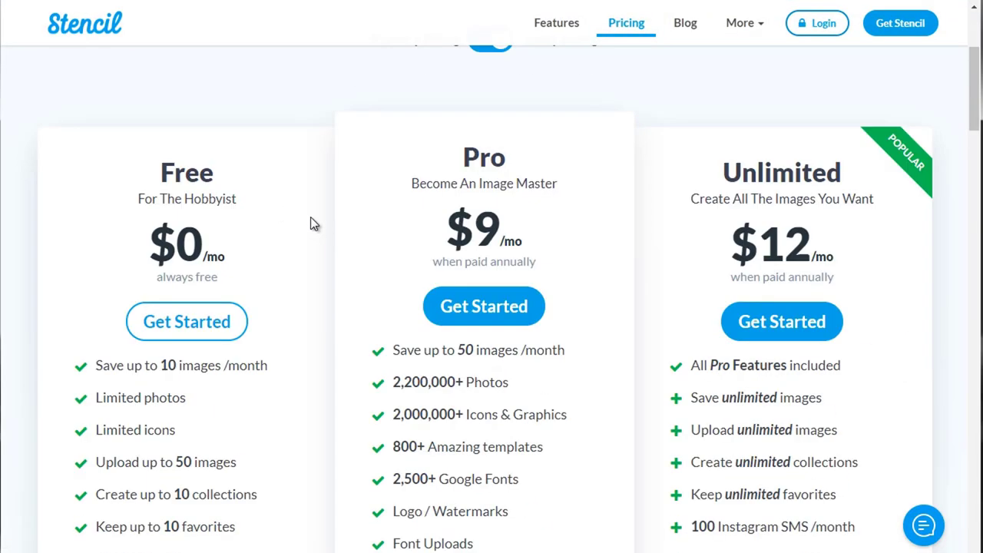
scroll(310, 217, "down", 3)
scroll(314, 213, "up", 2)
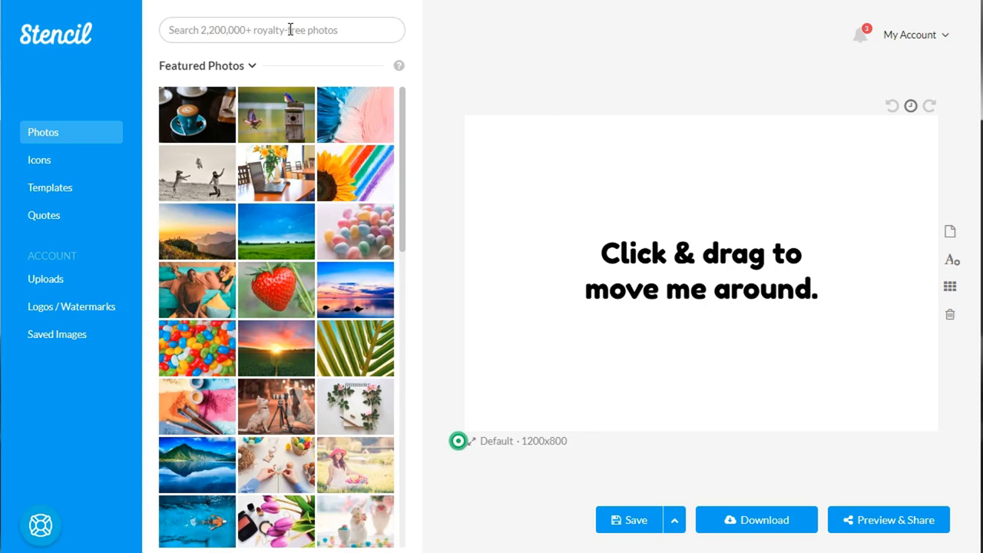
Browse the list of photo categories in the Stencil editor, from Animals through Travel, and close it without choosing one
left_click(233, 67)
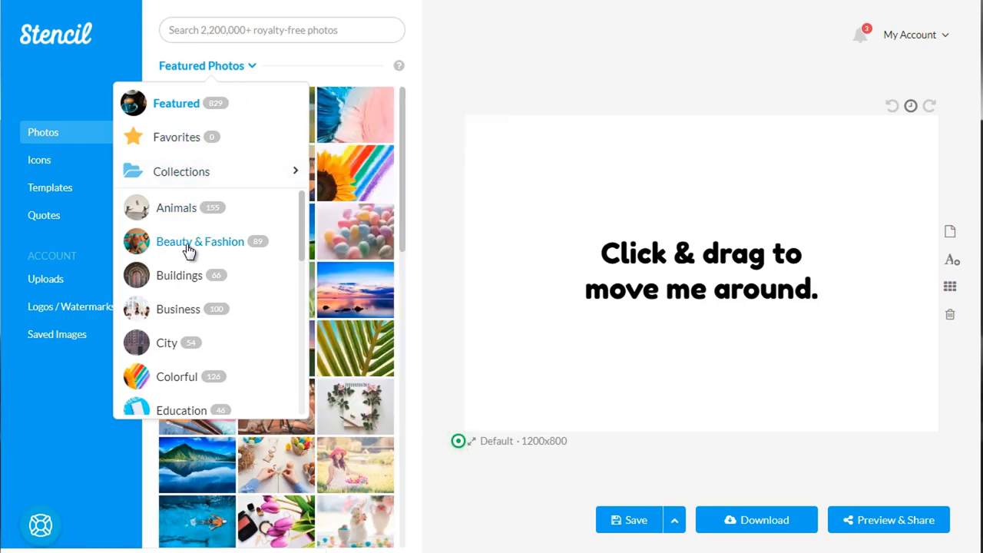
scroll(192, 323, "down", 2)
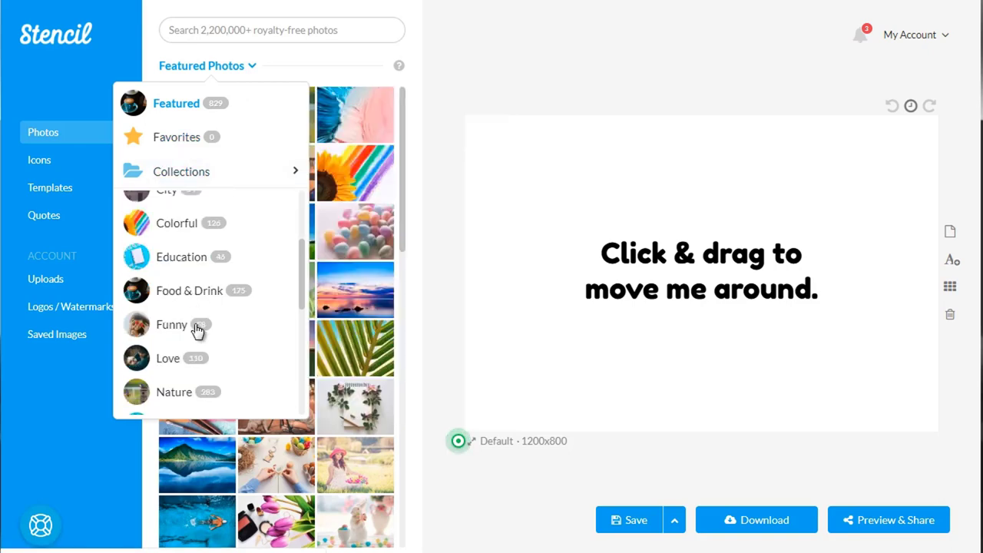
scroll(173, 338, "down", 1)
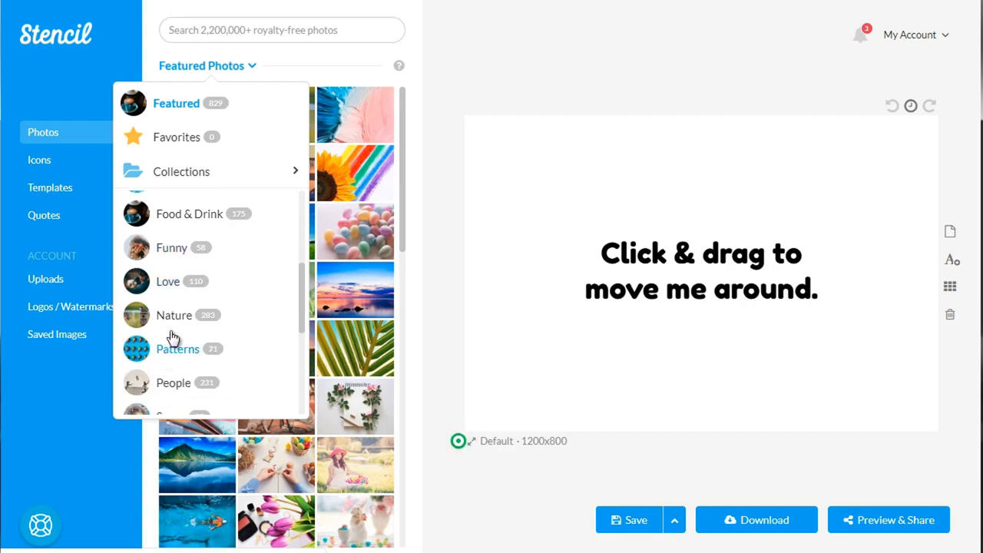
scroll(175, 327, "down", 1)
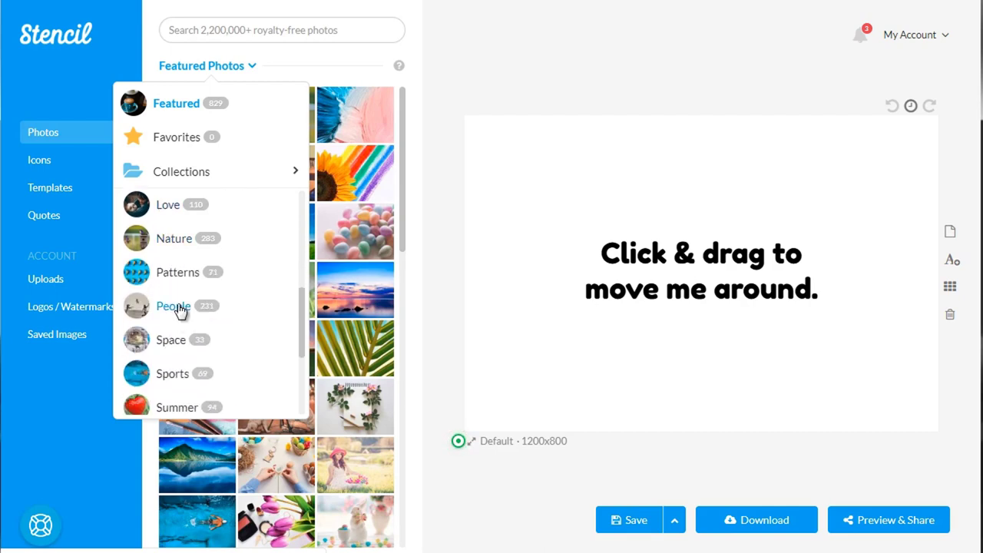
scroll(180, 310, "down", 2)
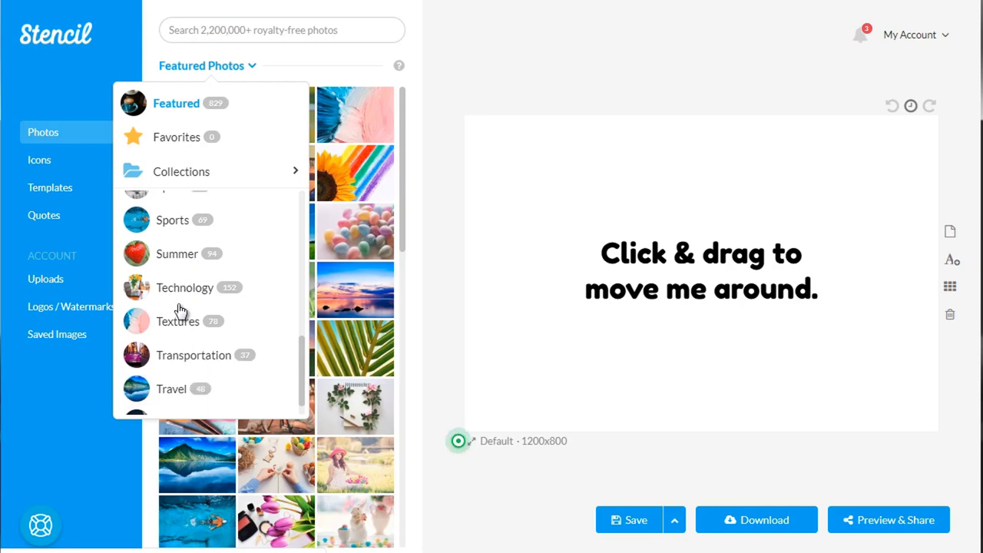
scroll(182, 329, "up", 7)
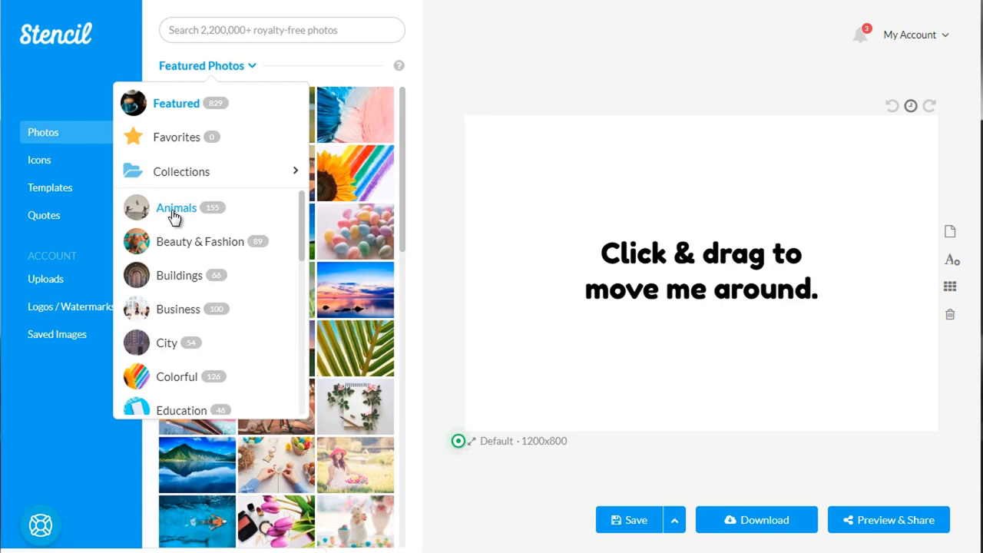
left_click(230, 26)
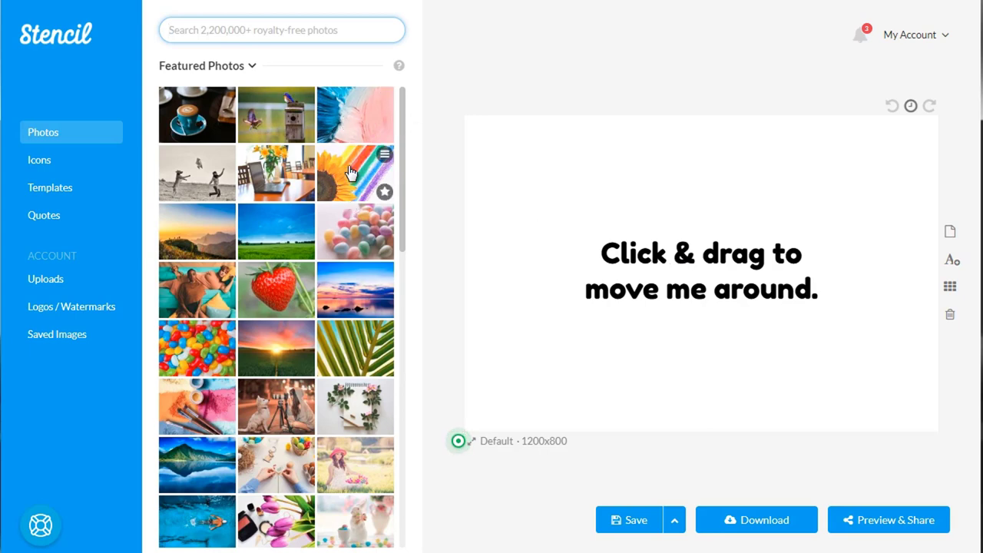
Set the featured photo of pastel candy eggs as the canvas background and view the placeholder text's formatting options
left_click(350, 235)
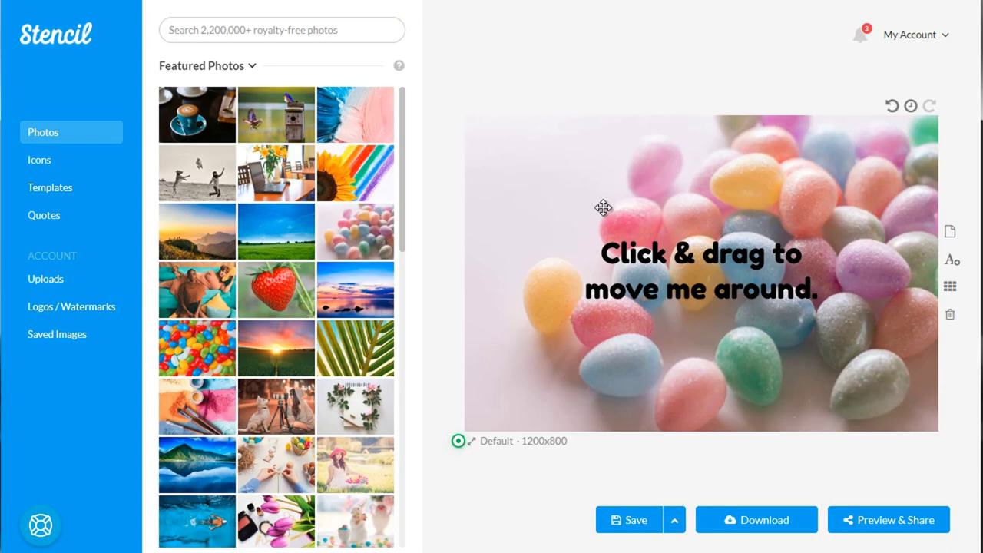
left_click(647, 263)
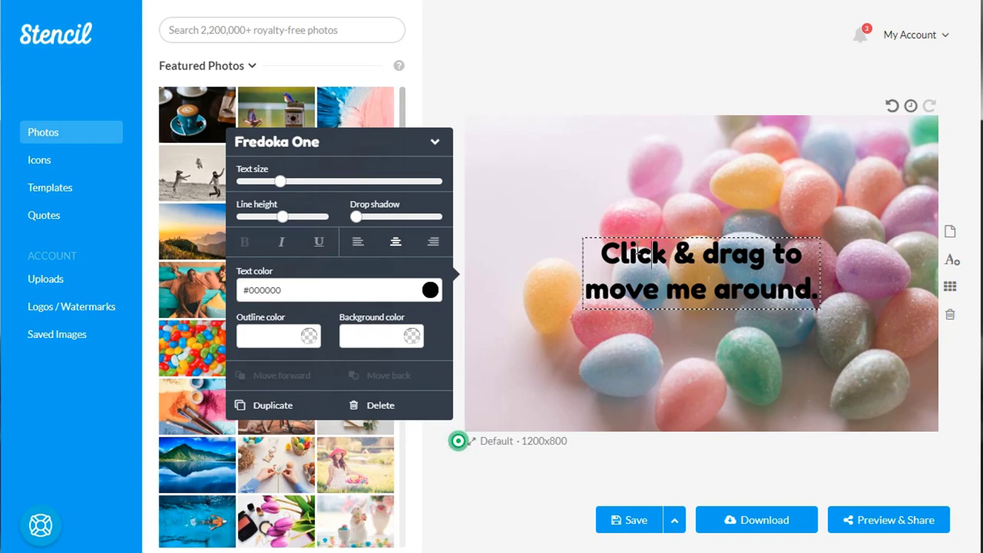
left_click(583, 62)
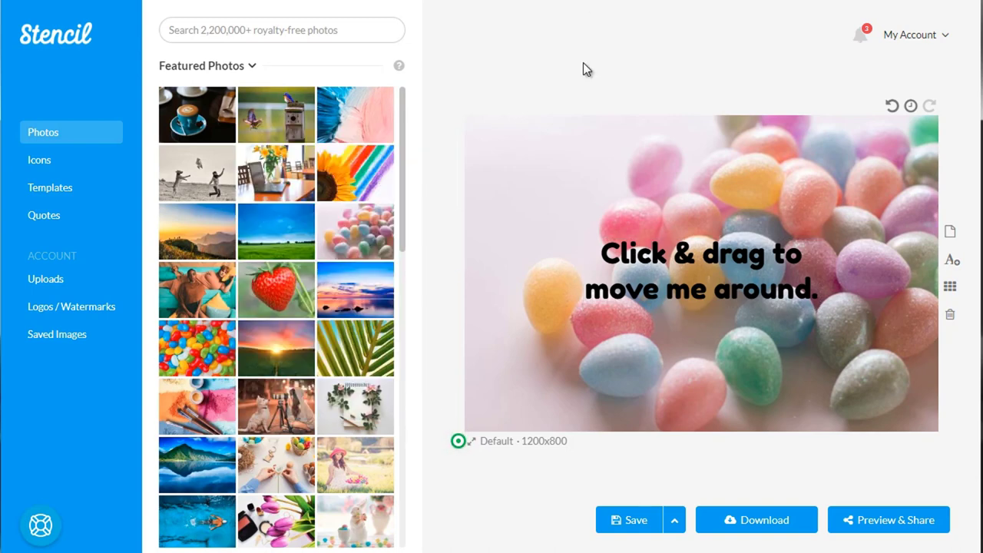
Search the quote library for "confidence"
left_click(38, 220)
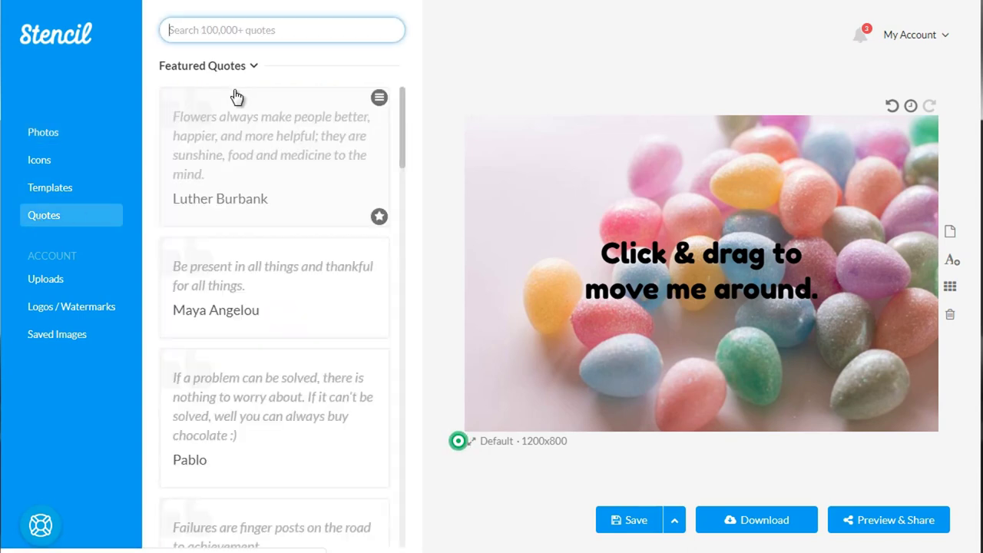
left_click(236, 29)
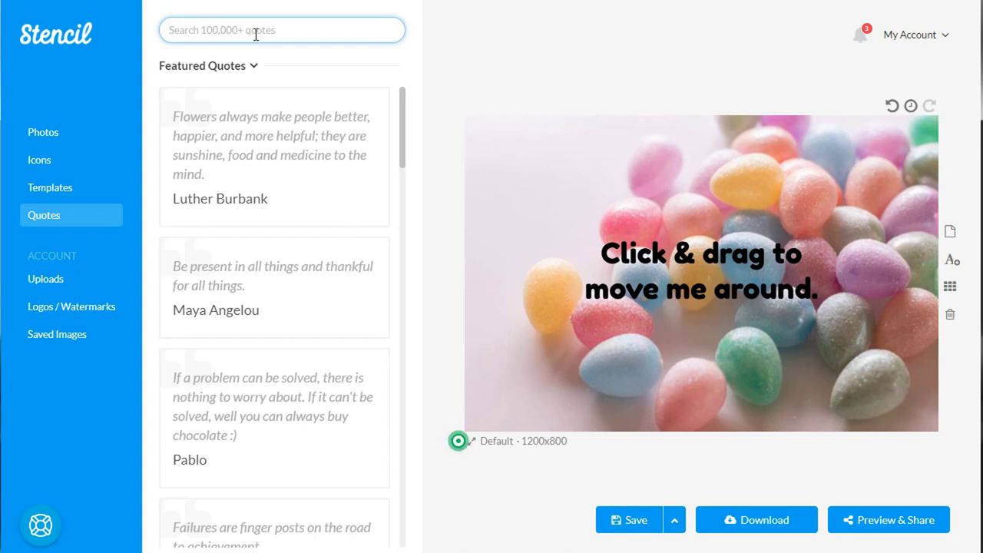
type("confidenc")
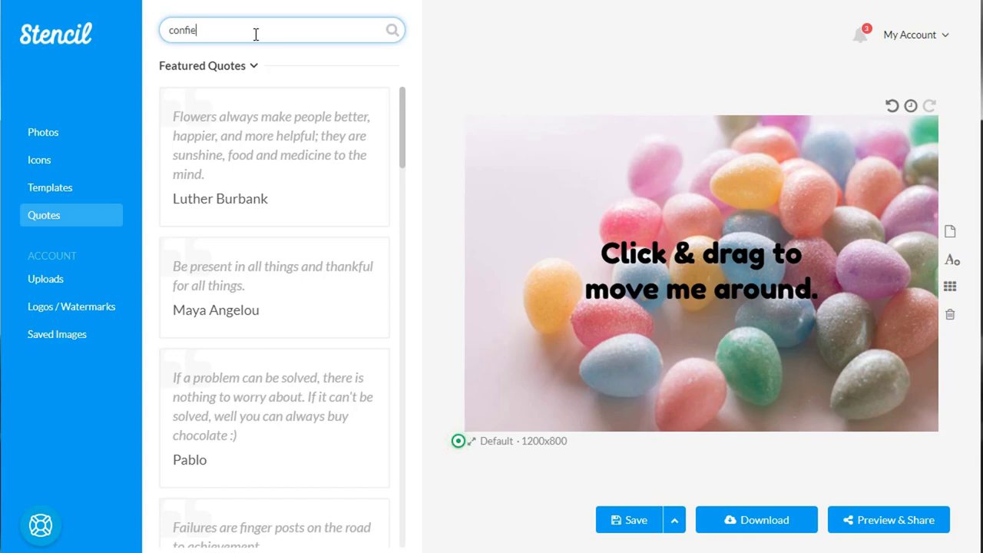
type("e")
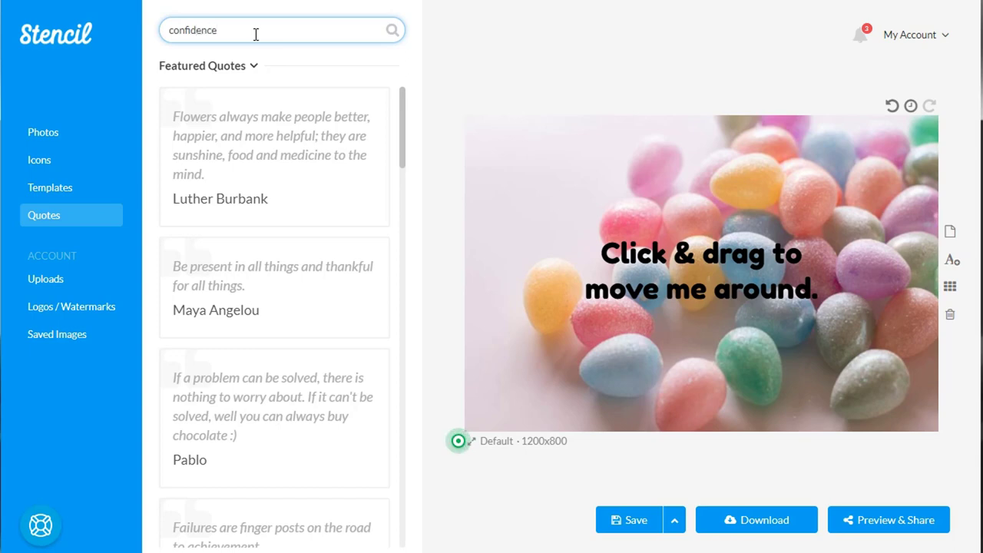
key("Return")
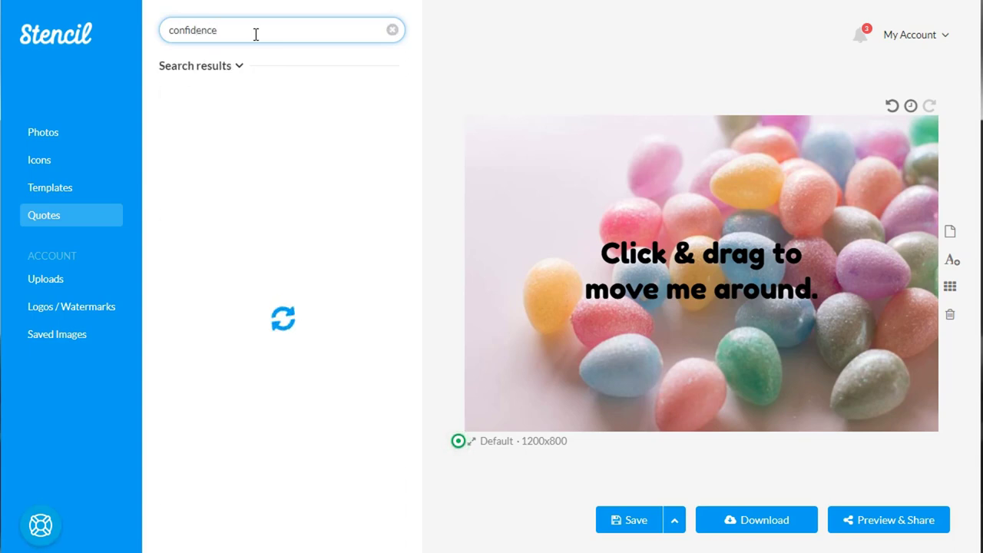
Look through the confidence quotes and add "Confidence is sexy!" with its author line to the candy egg image
mouse_move(254, 141)
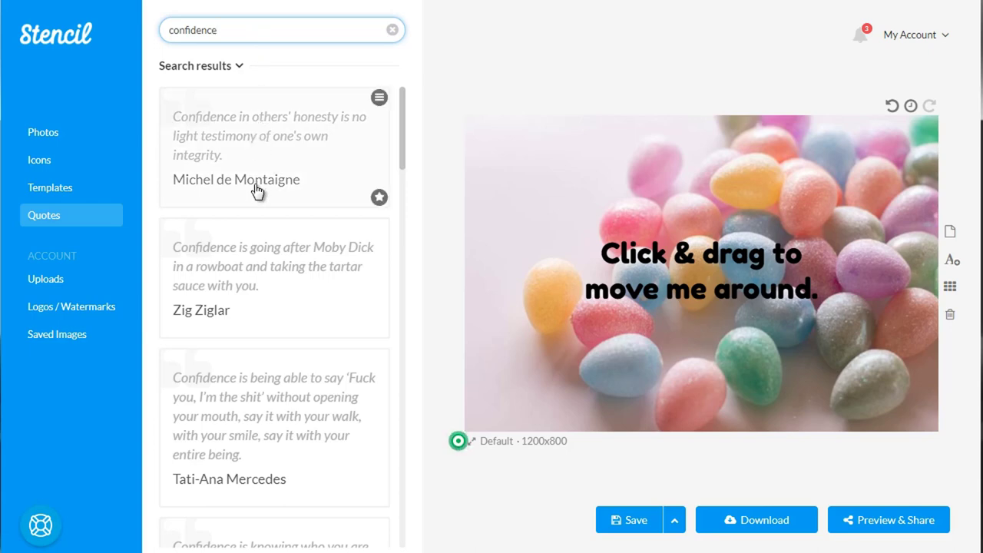
mouse_move(260, 249)
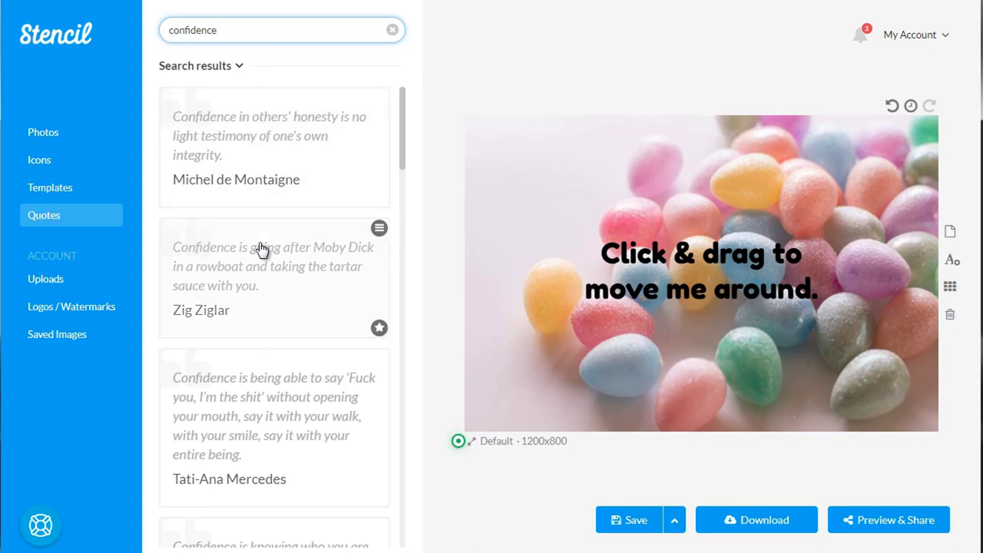
scroll(260, 250, "down", 2)
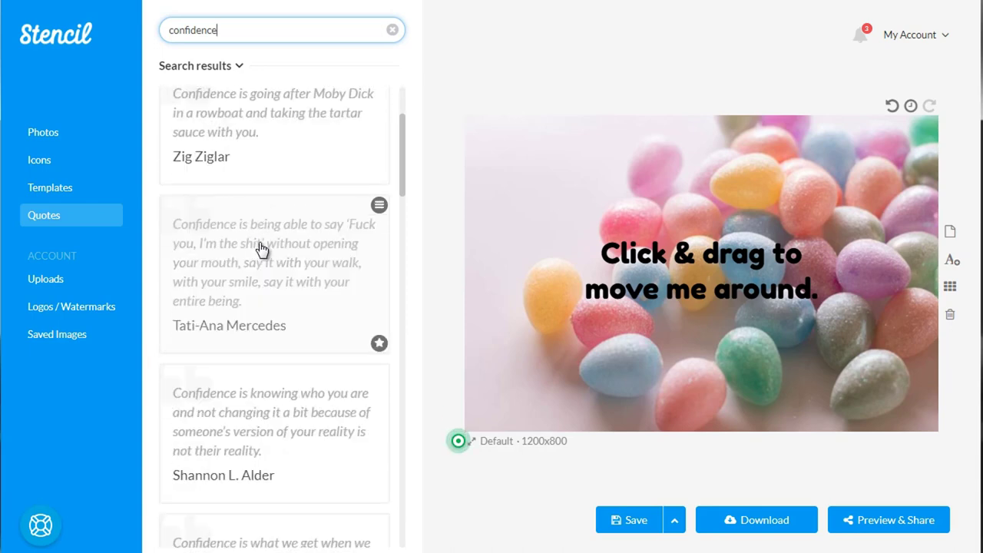
scroll(260, 250, "down", 2)
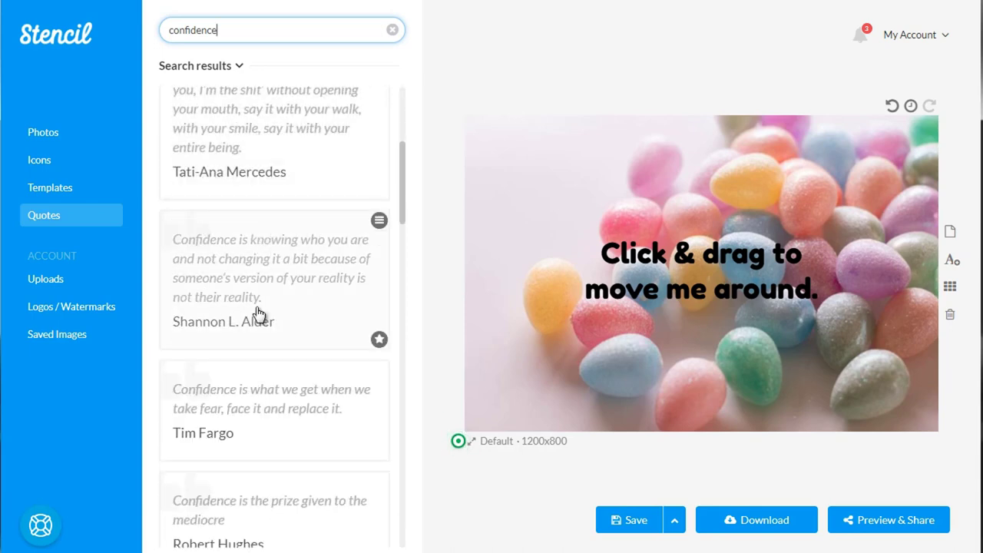
scroll(258, 314, "down", 1)
scroll(260, 353, "down", 1)
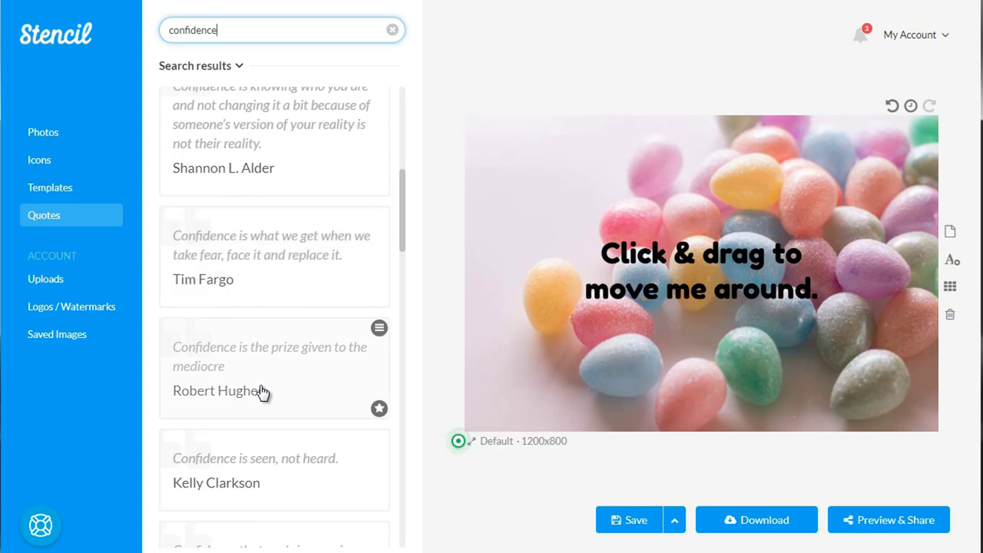
scroll(261, 392, "down", 3)
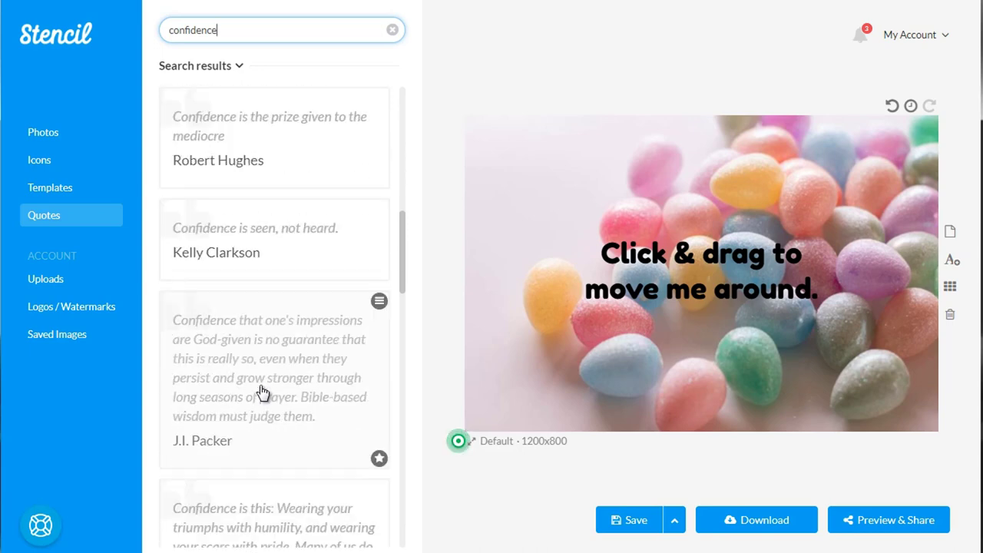
scroll(261, 392, "down", 2)
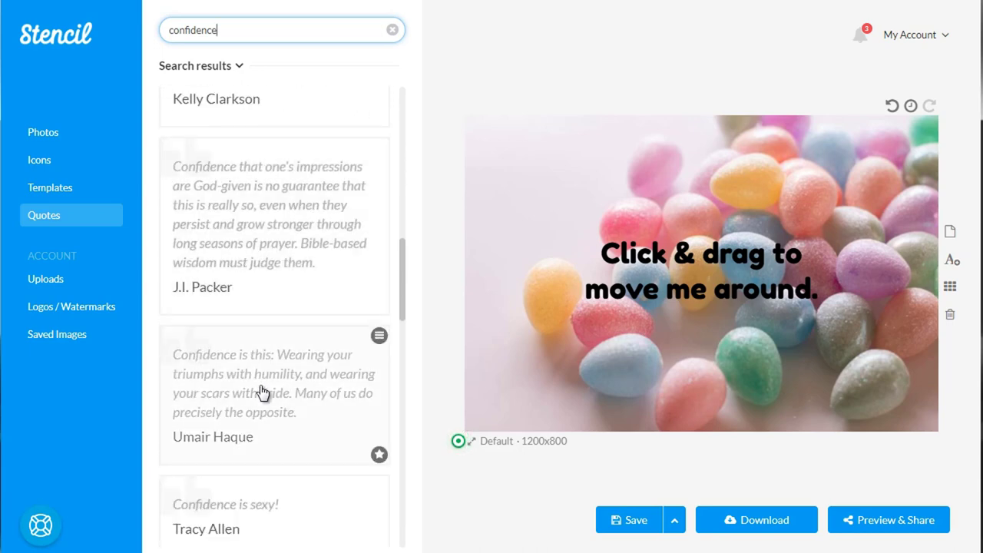
scroll(260, 394, "down", 1)
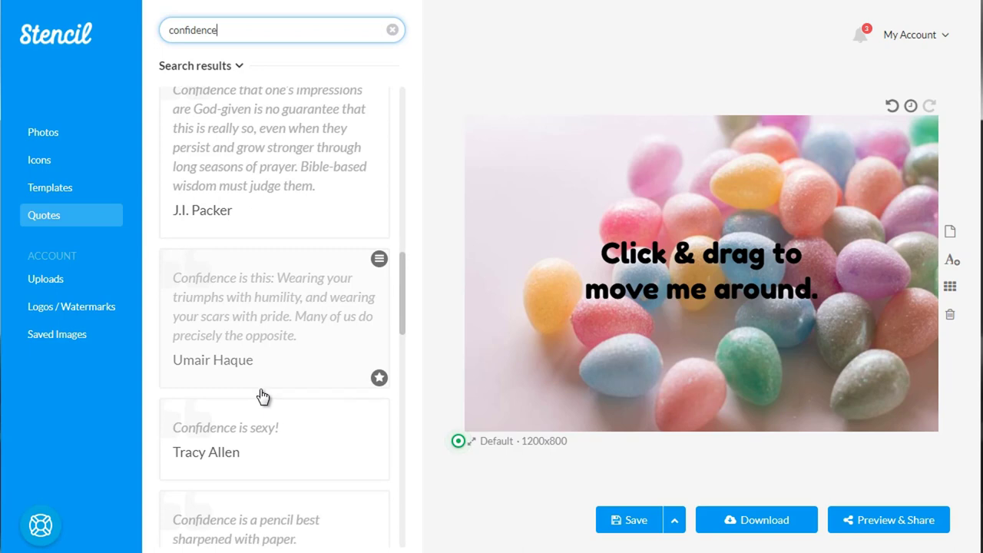
left_click(262, 456)
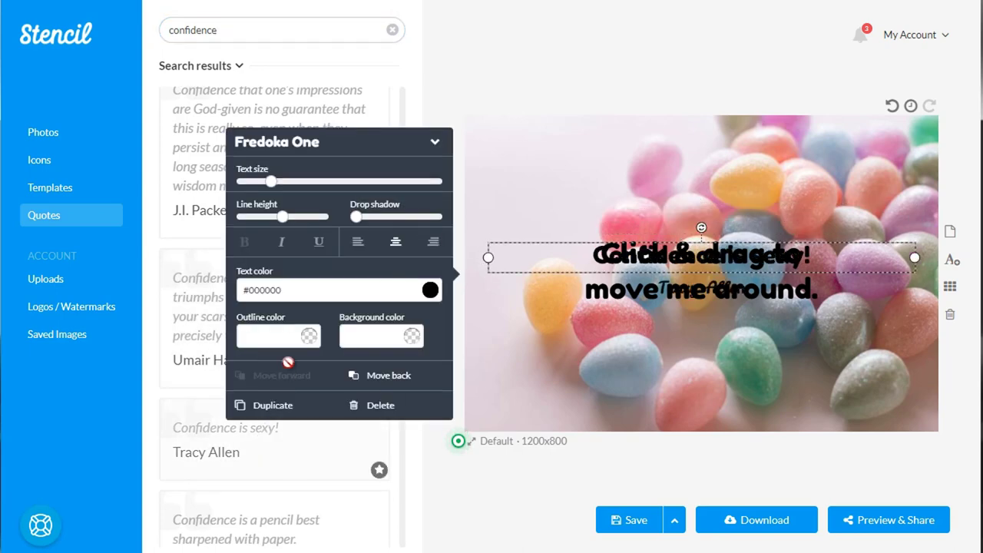
Delete the "Click & drag to move me around." placeholder and move the quote up near the top of the image
left_click(615, 238)
left_click(640, 246)
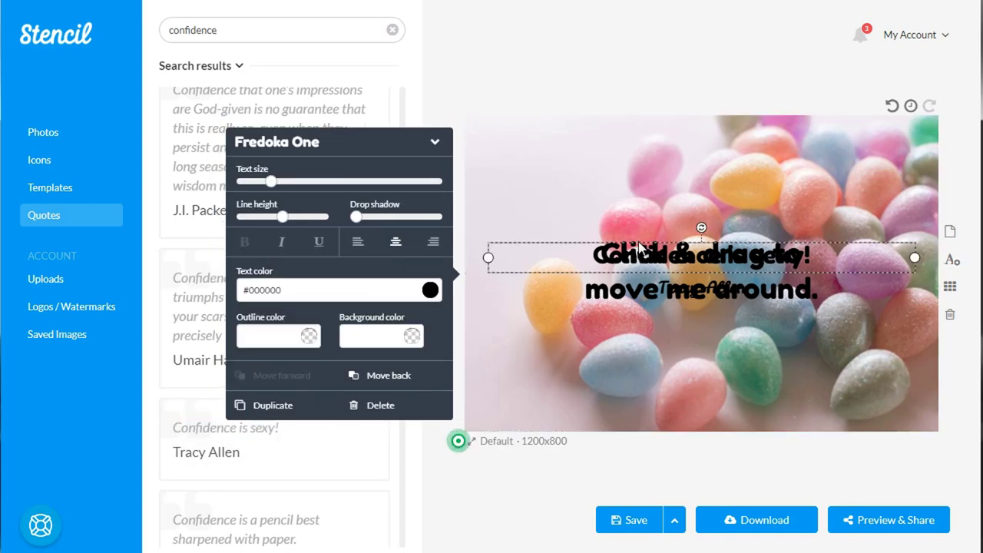
left_click(649, 265)
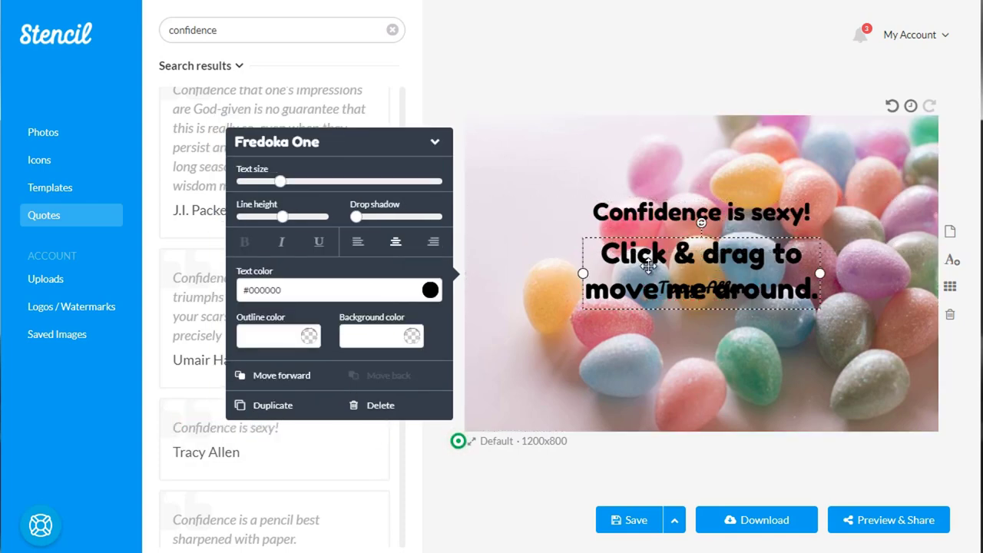
key("Delete")
left_click_drag(691, 217, 701, 185)
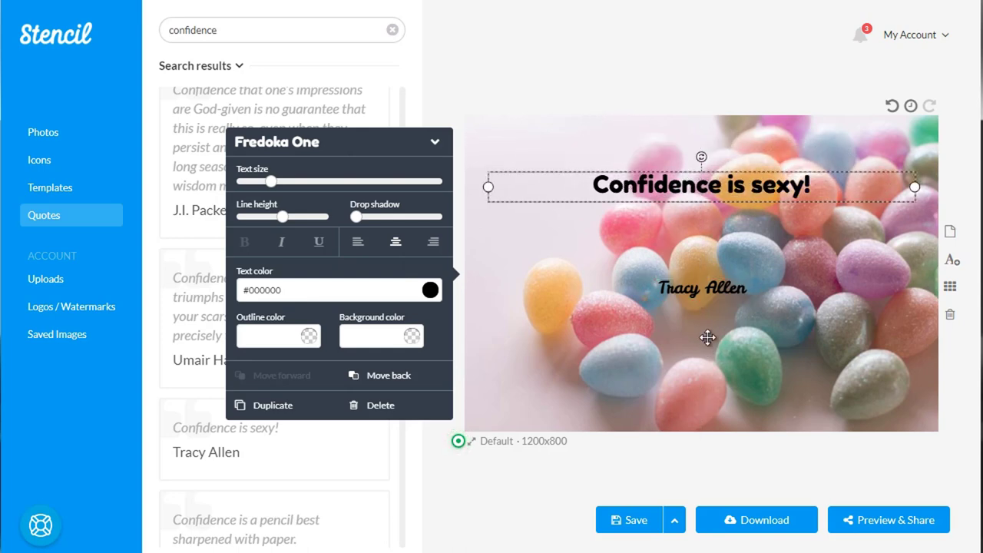
left_click(707, 331)
left_click(706, 286)
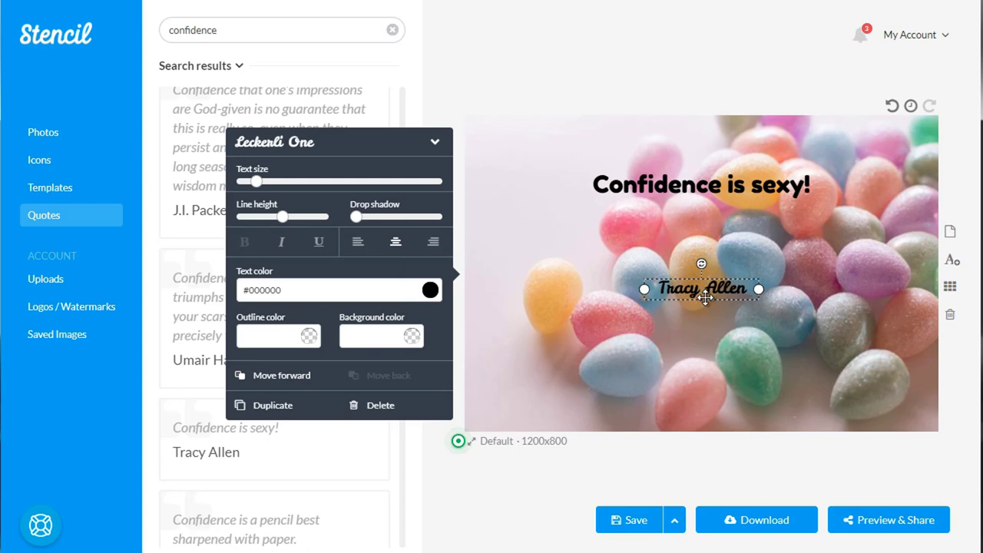
Format the "Confidence is sexy!" text with a larger size, increased line height, a strong drop shadow and an underline
left_click(550, 178)
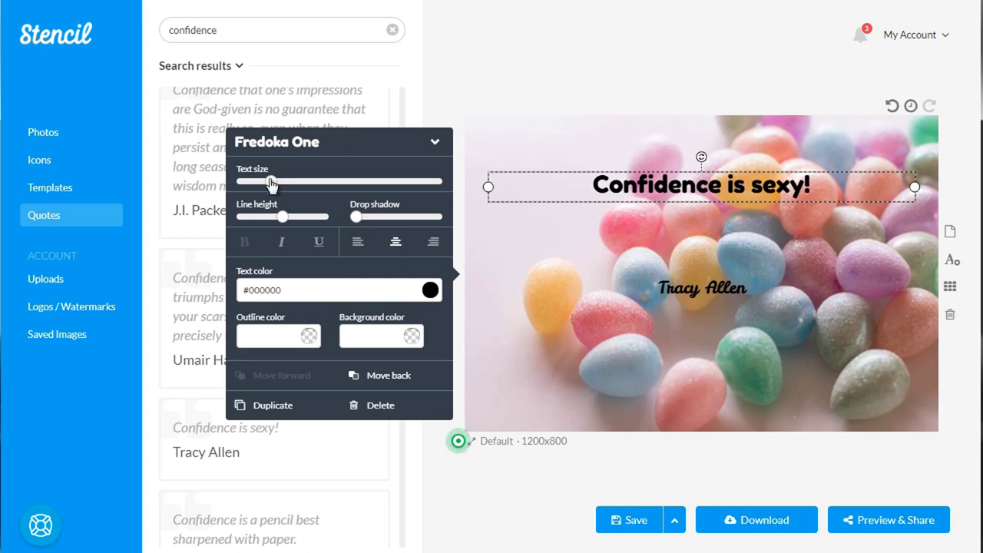
left_click_drag(271, 182, 291, 184)
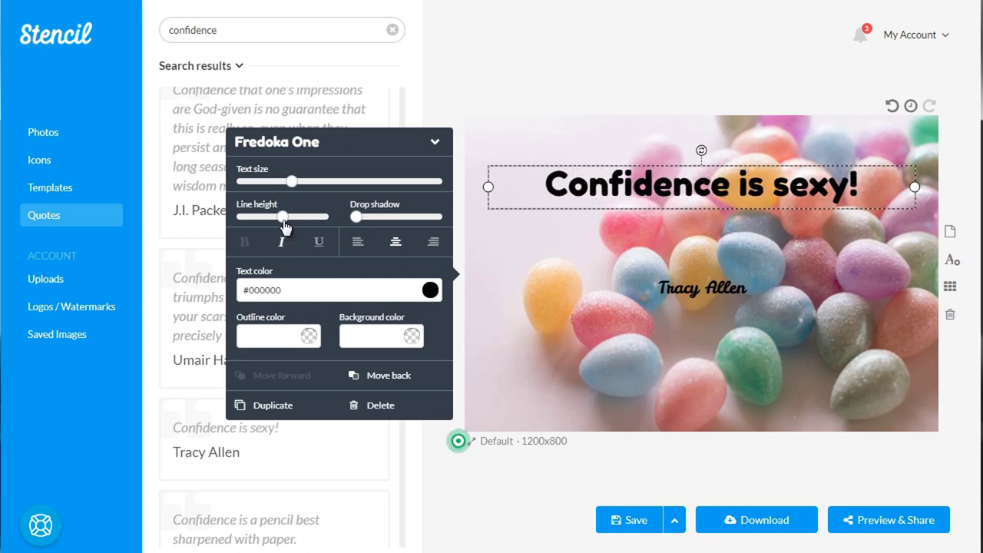
left_click_drag(284, 222, 419, 222)
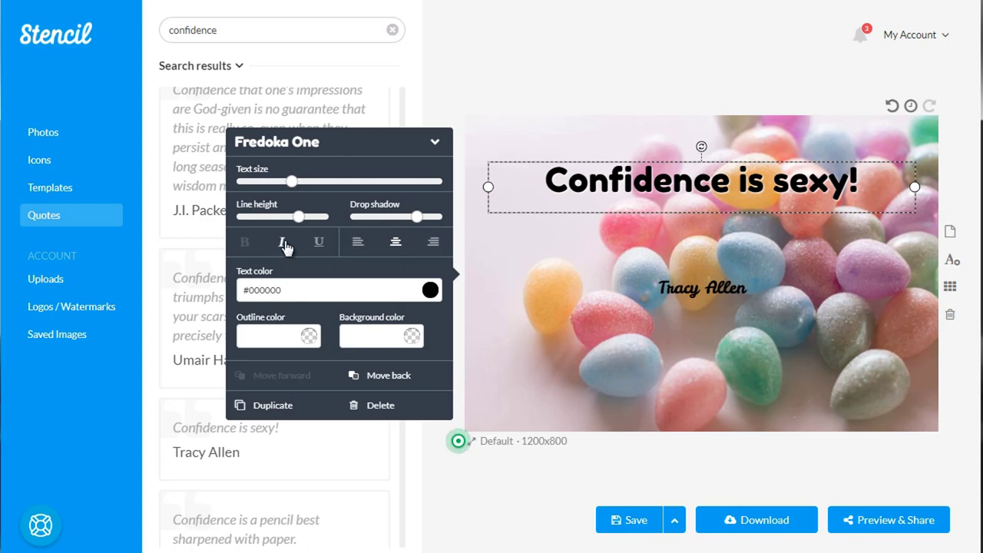
left_click(319, 244)
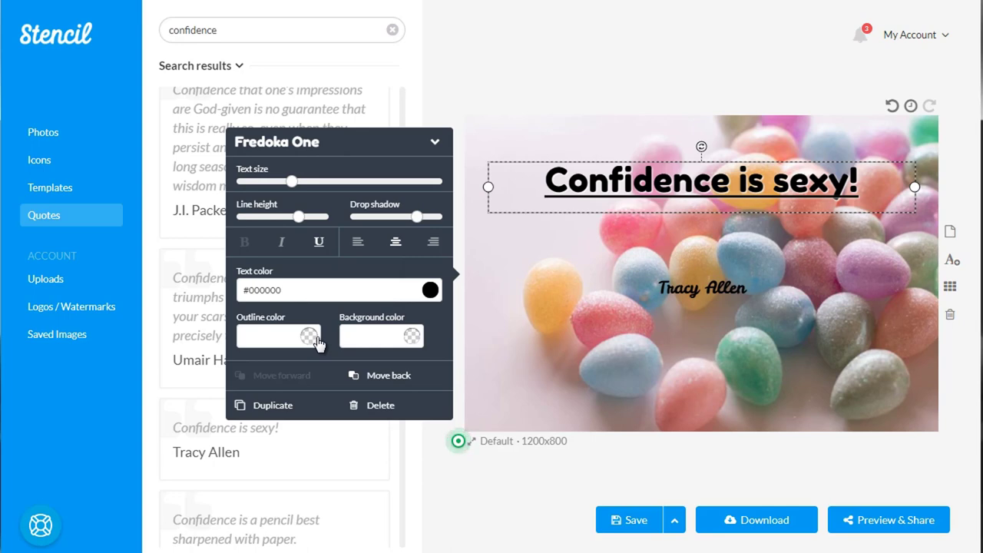
Give the "Confidence is sexy!" text a #b08282 background colour and lower its opacity until the photo shows faintly through
left_click(410, 338)
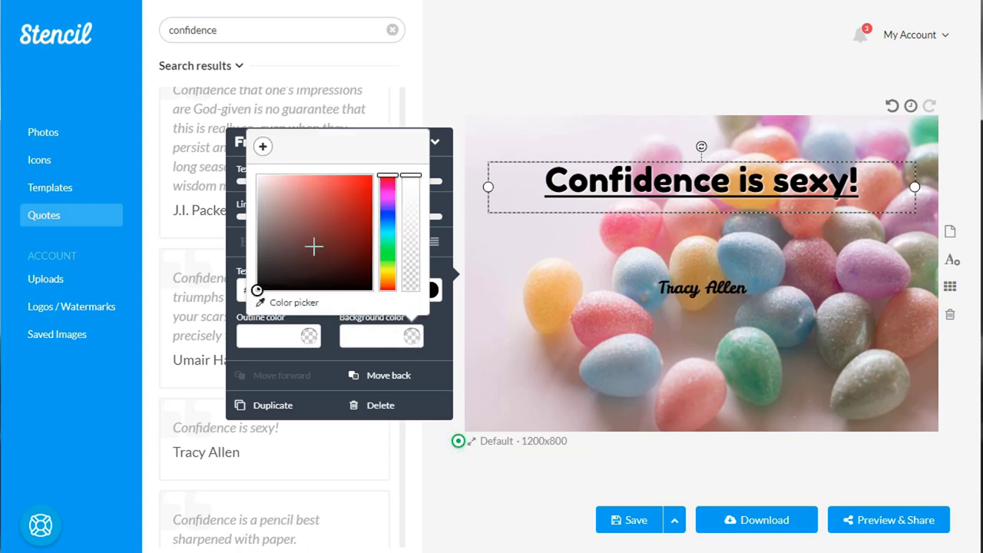
left_click(262, 176)
left_click(260, 177)
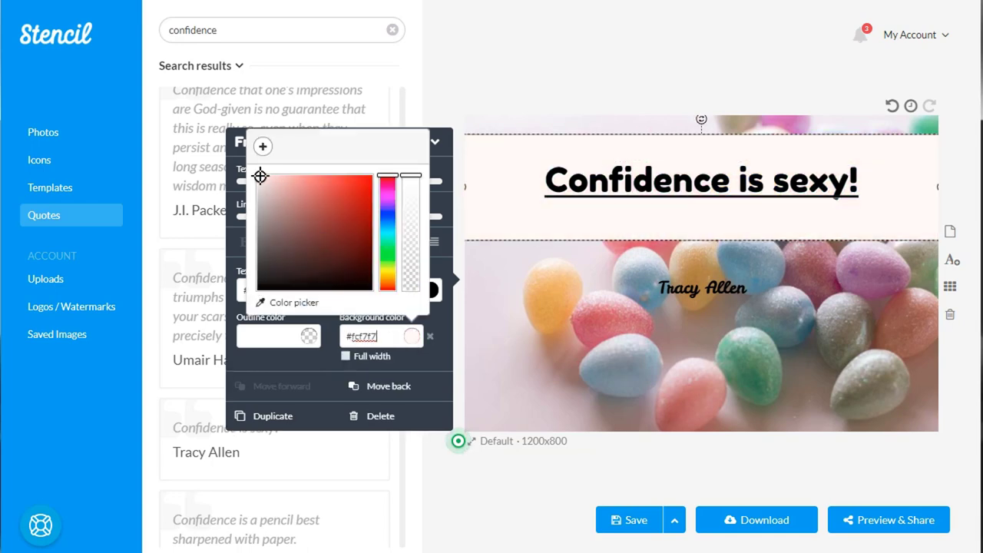
left_click_drag(260, 177, 286, 211)
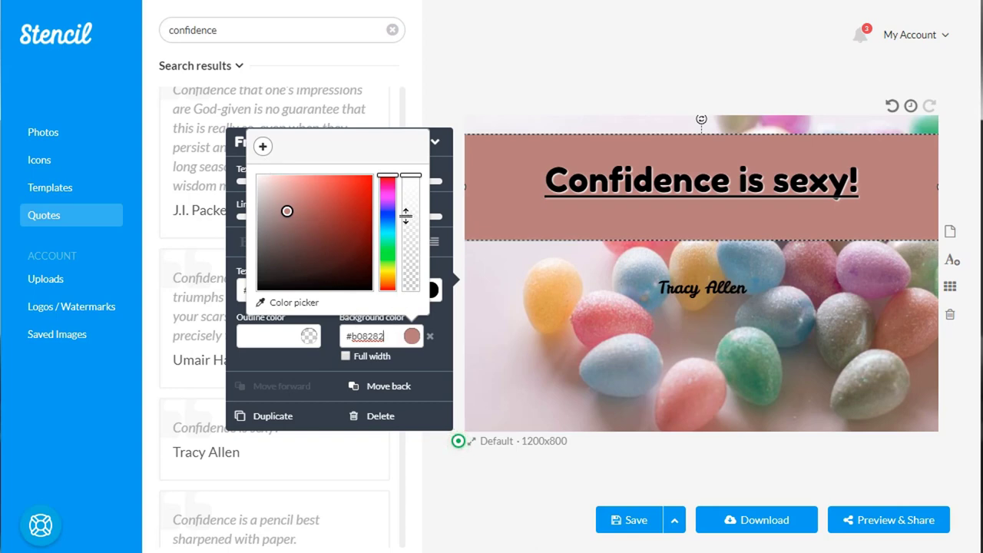
left_click_drag(410, 177, 411, 273)
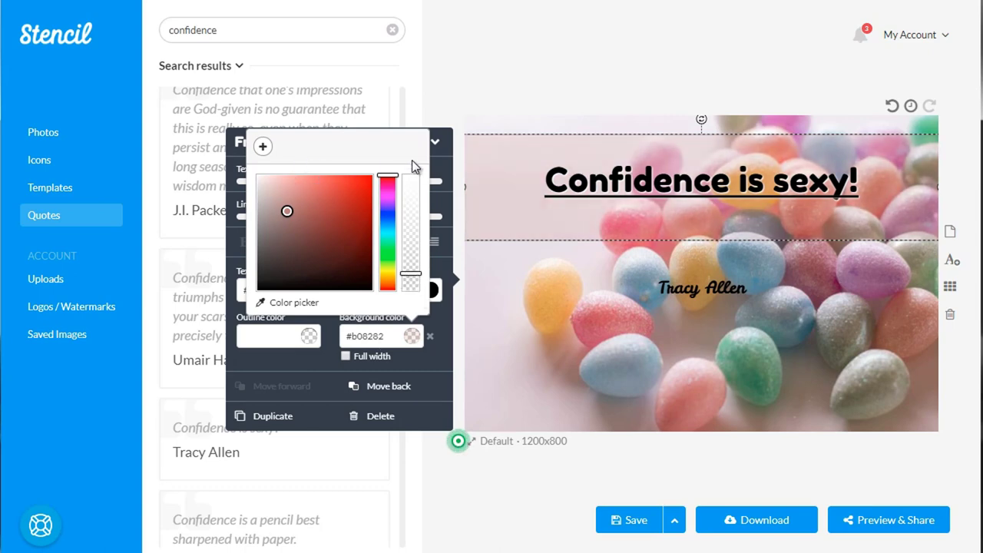
left_click(437, 176)
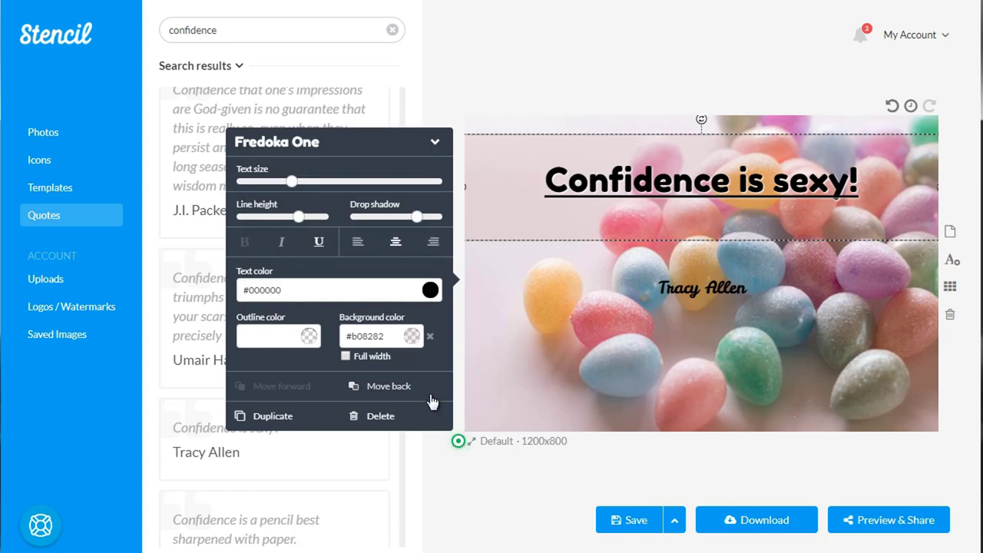
left_click(500, 489)
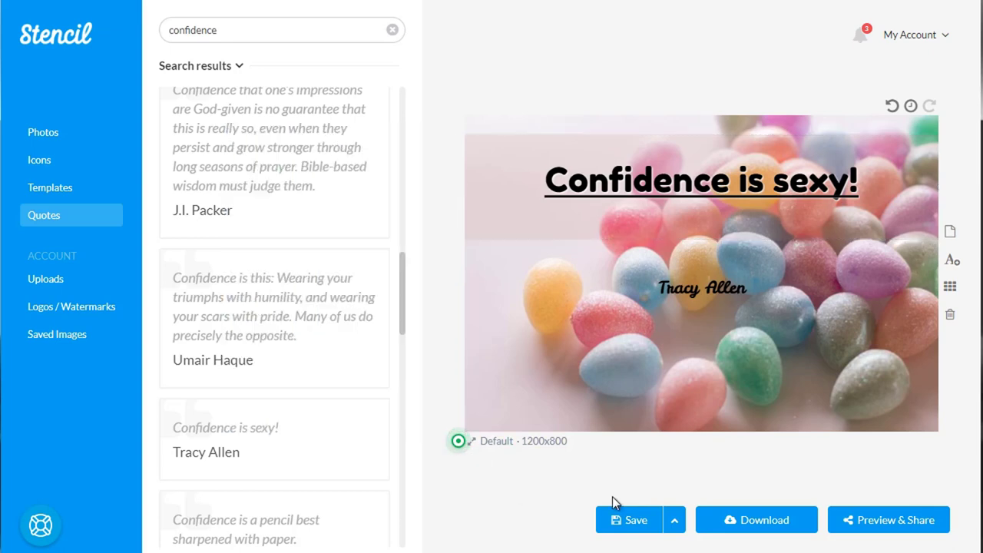
Check the option for saving as a template, and save the finished quote image to the saved images instead
left_click(676, 524)
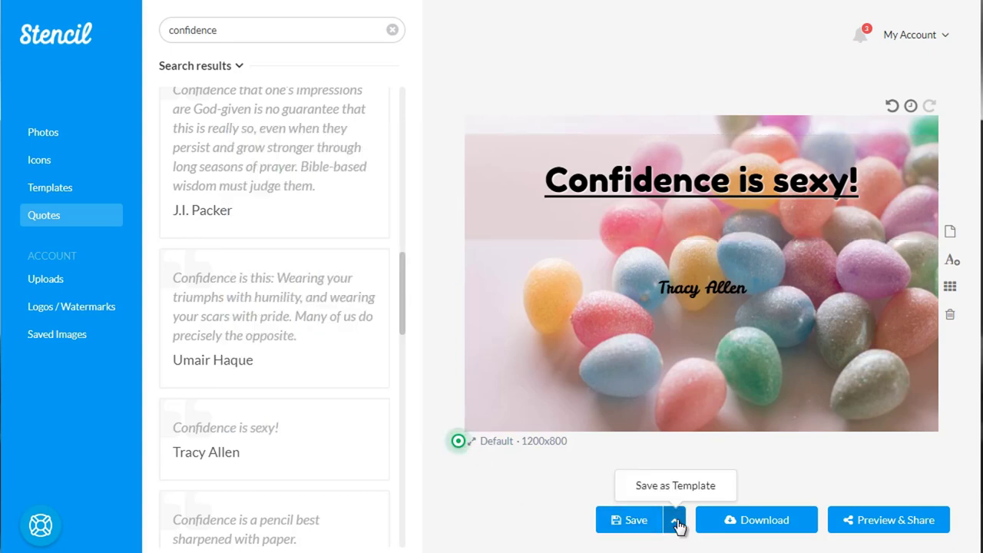
left_click(537, 490)
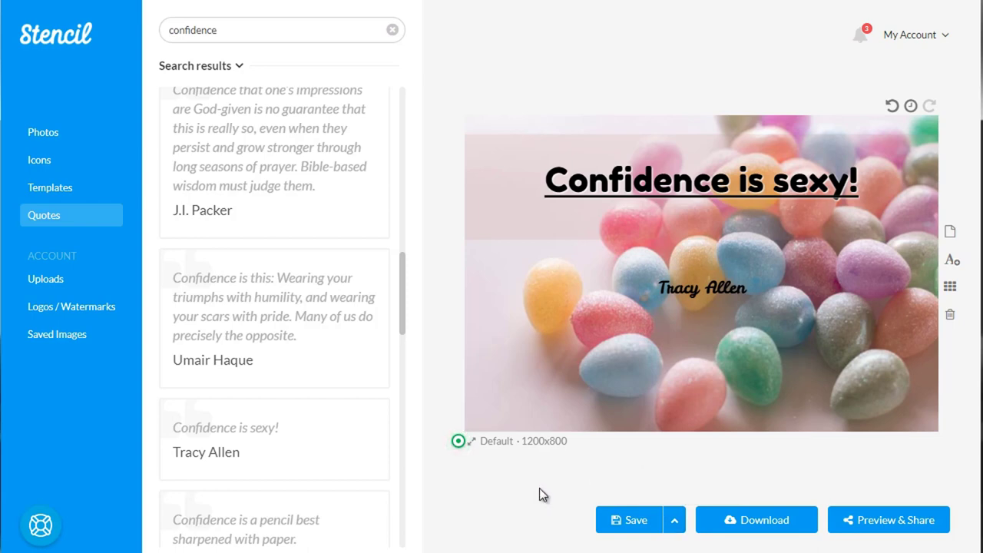
left_click(636, 522)
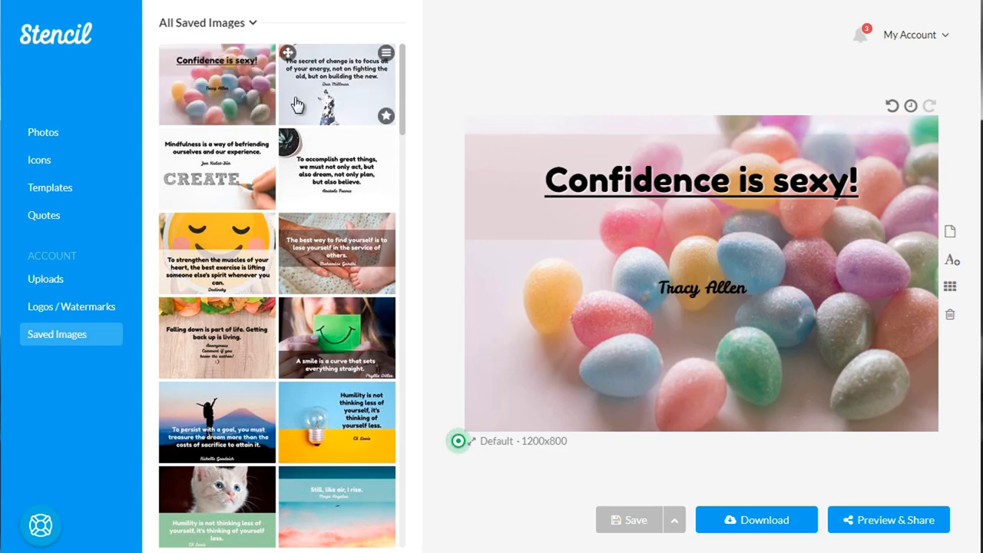
Browse the featured templates for ready-made image designs
left_click(36, 193)
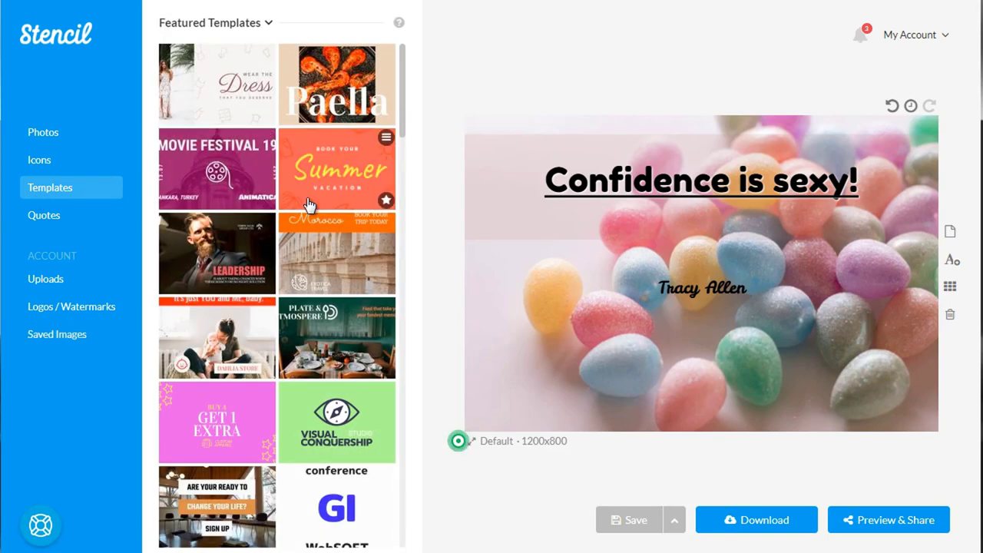
scroll(307, 205, "down", 3)
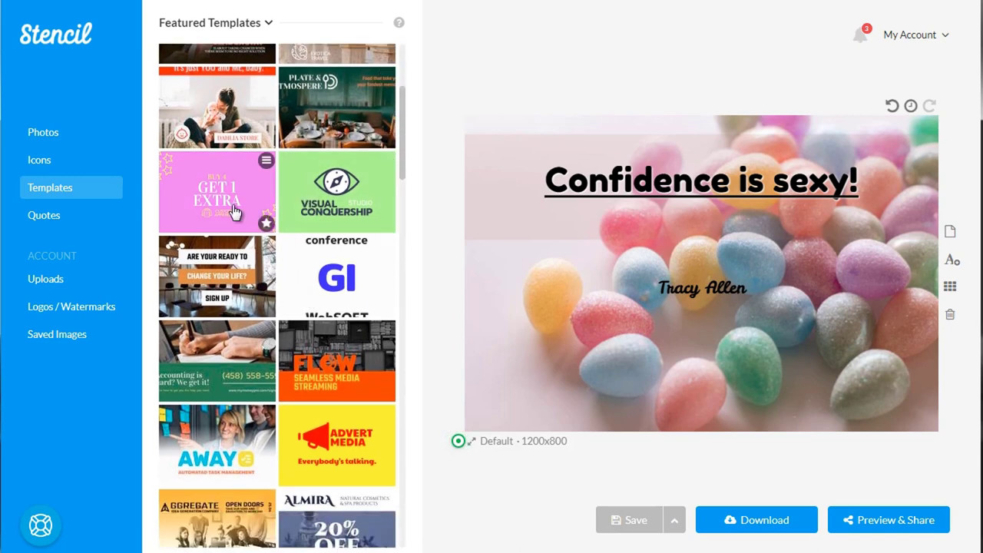
scroll(234, 212, "down", 1)
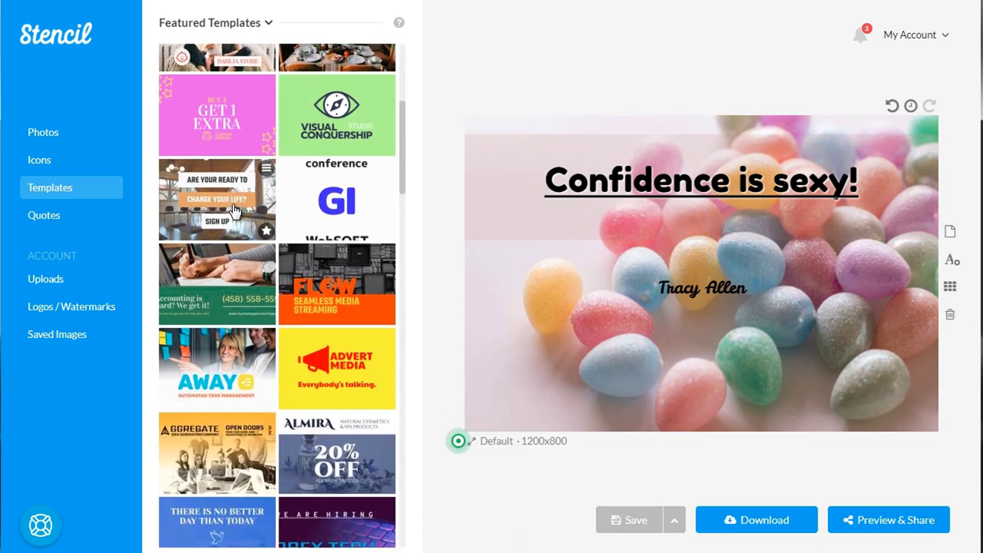
scroll(234, 212, "down", 2)
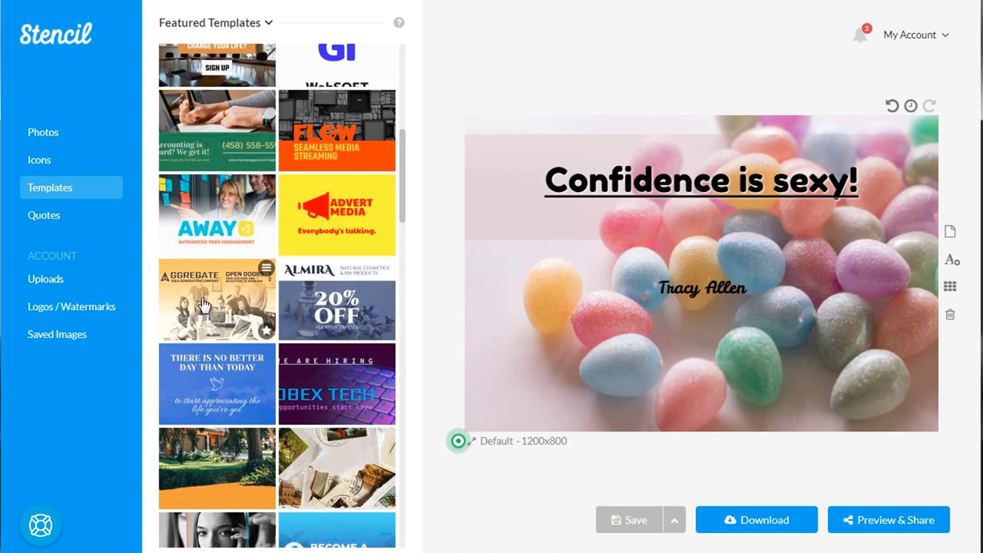
Load the black-and-white woman's portrait template from the featured templates onto the canvas
scroll(204, 306, "down", 2)
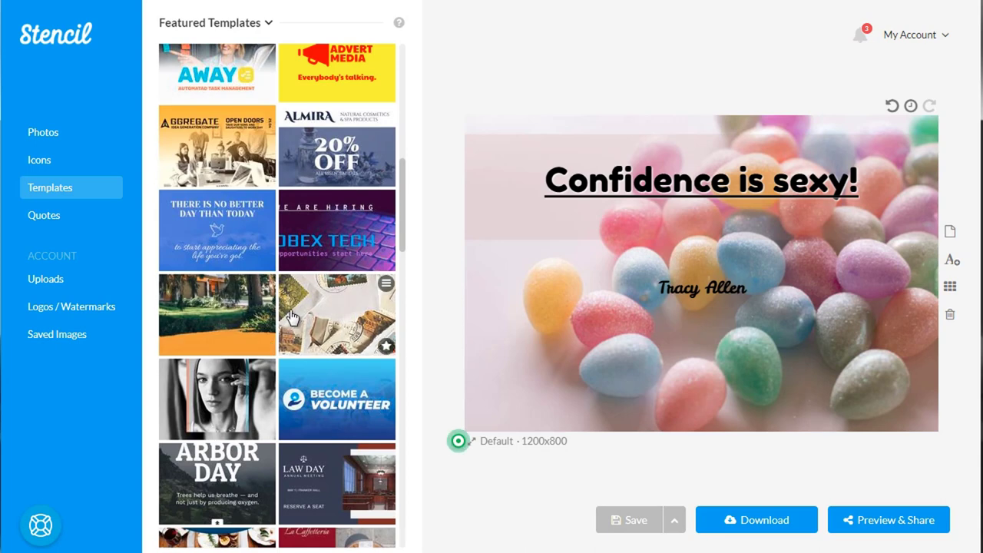
scroll(292, 315, "down", 1)
scroll(292, 315, "down", 2)
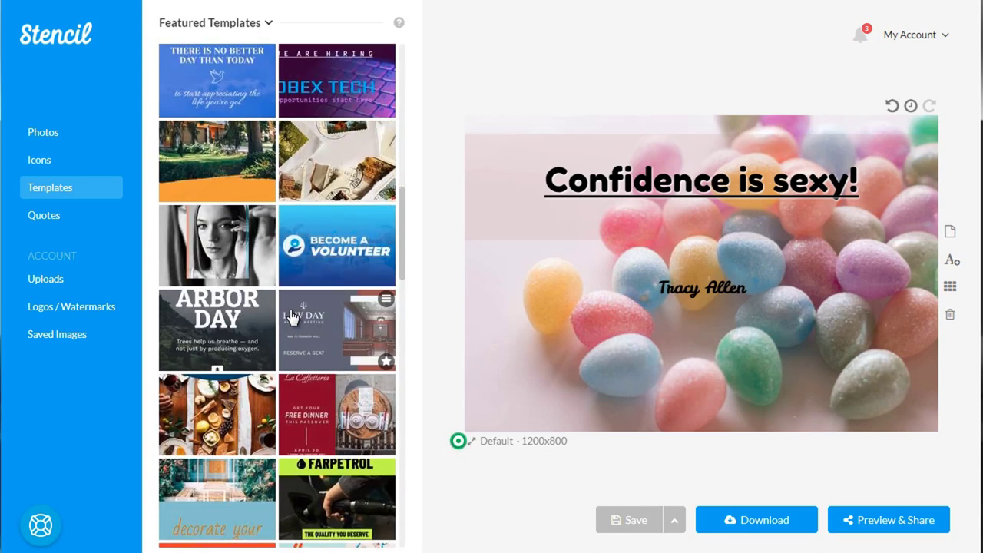
left_click(240, 243)
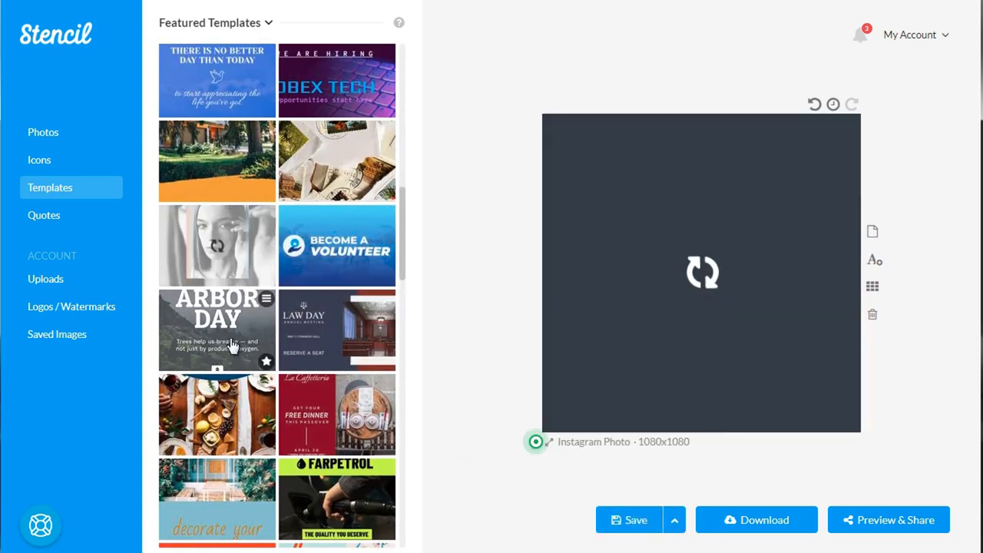
Browse further featured templates and check the filter and editing options of the loaded template's background photo
scroll(232, 345, "down", 1)
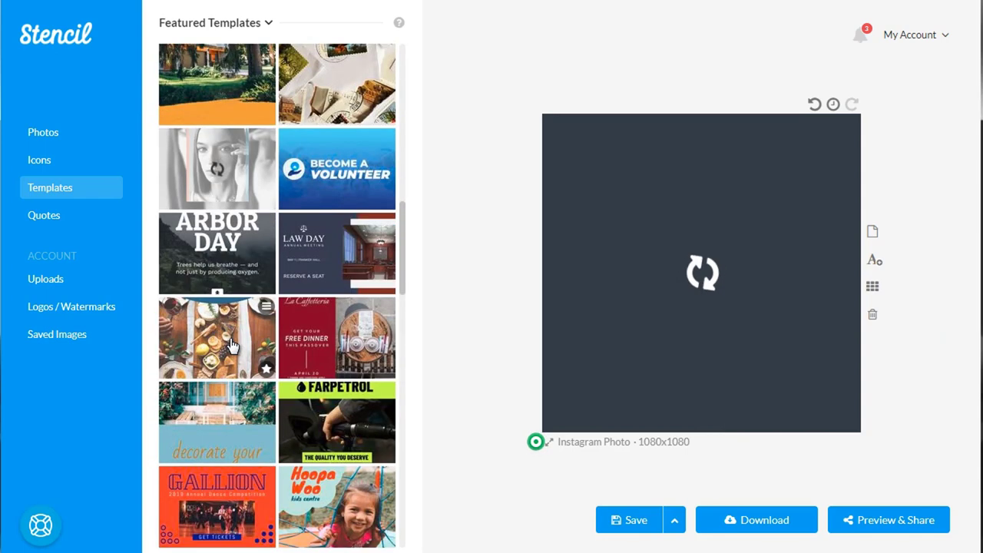
scroll(232, 345, "down", 2)
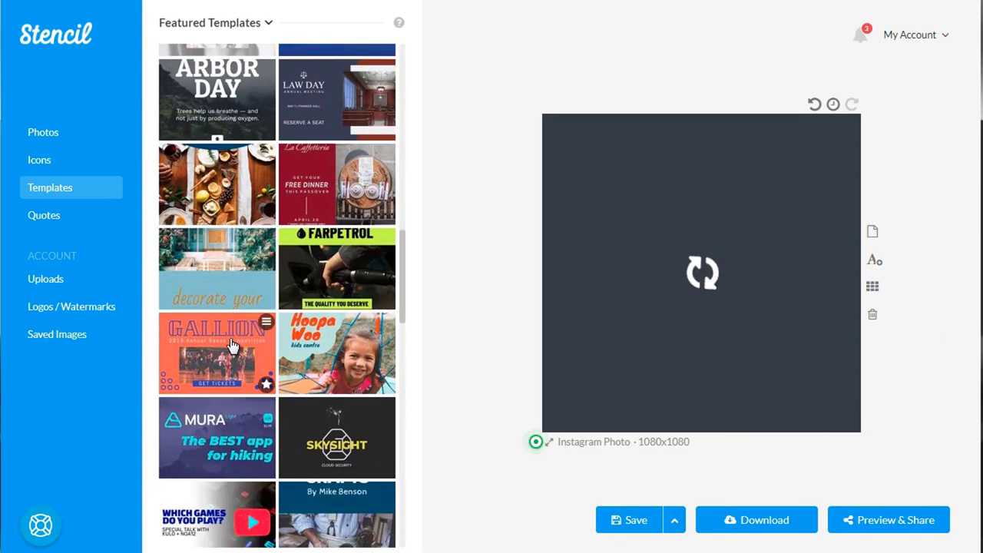
scroll(232, 345, "down", 1)
scroll(232, 346, "down", 2)
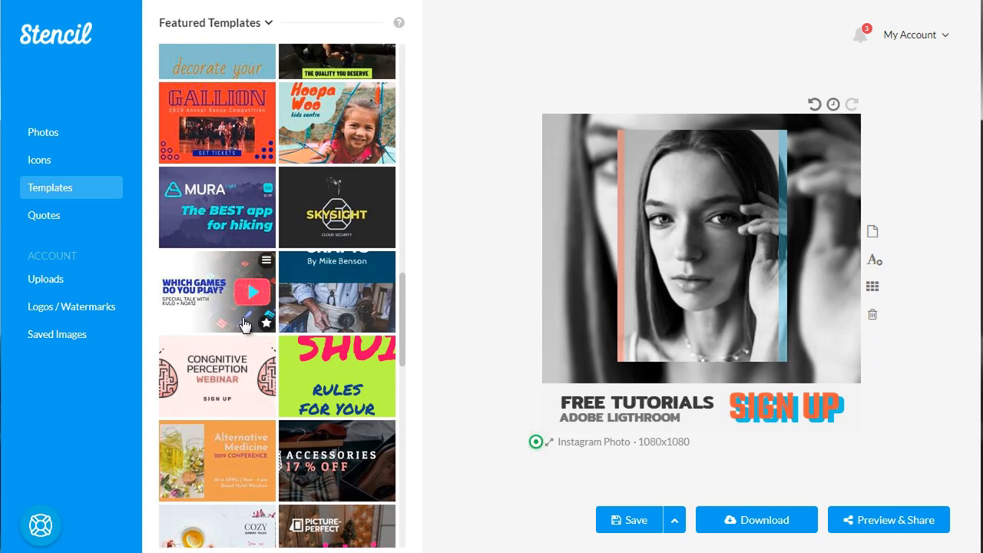
left_click(597, 192)
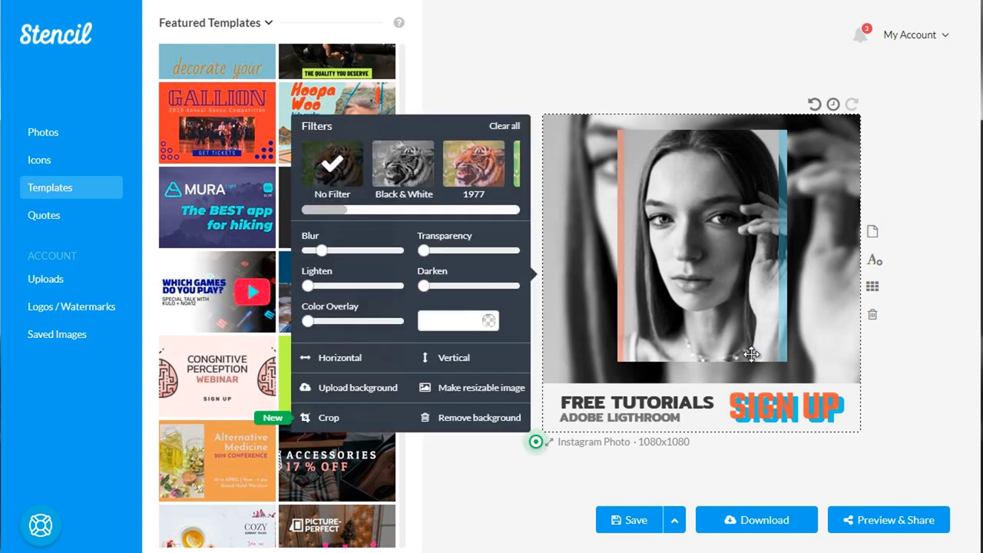
left_click(470, 475)
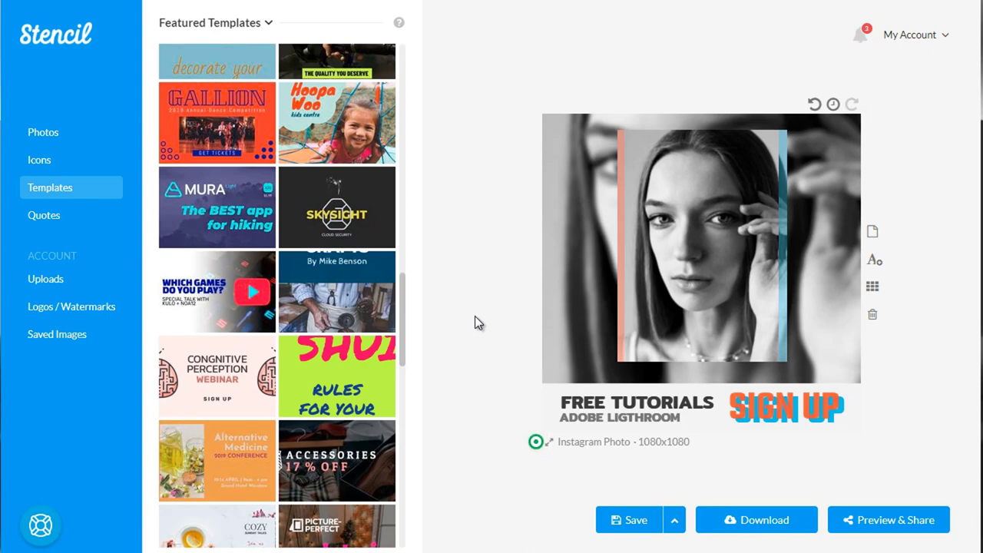
scroll(240, 302, "down", 3)
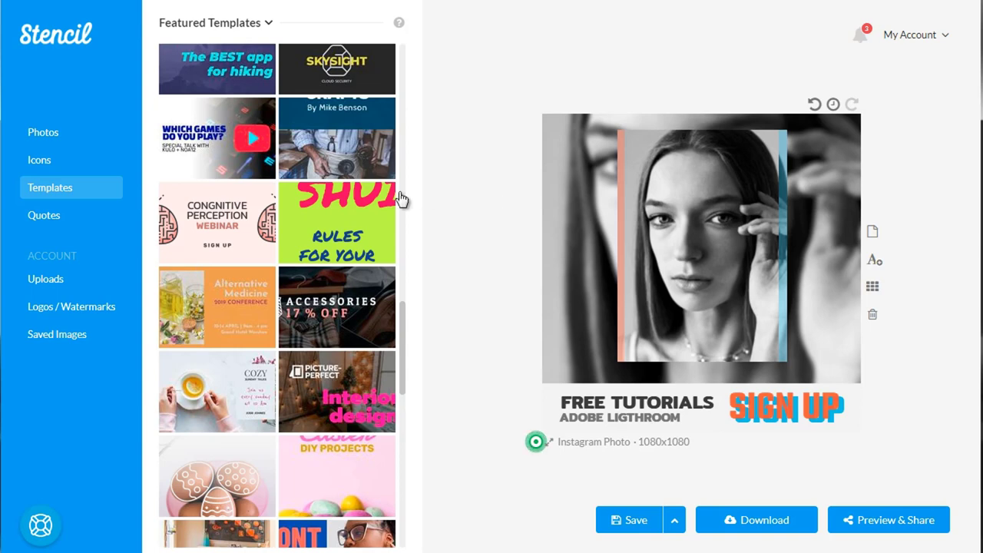
Look through the uploads and the collections of saved images, including the dialog for creating an image collection
left_click(62, 134)
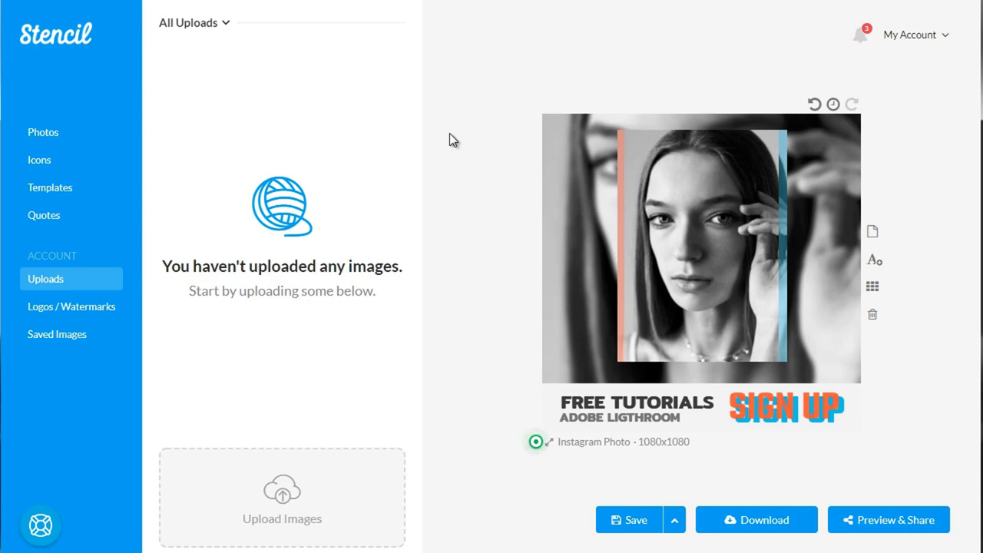
left_click(81, 284)
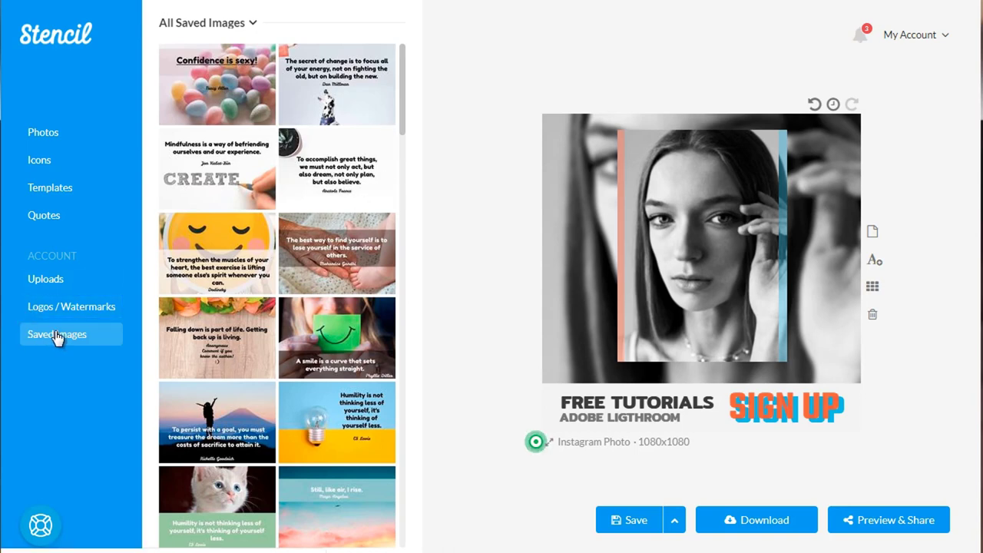
left_click(214, 23)
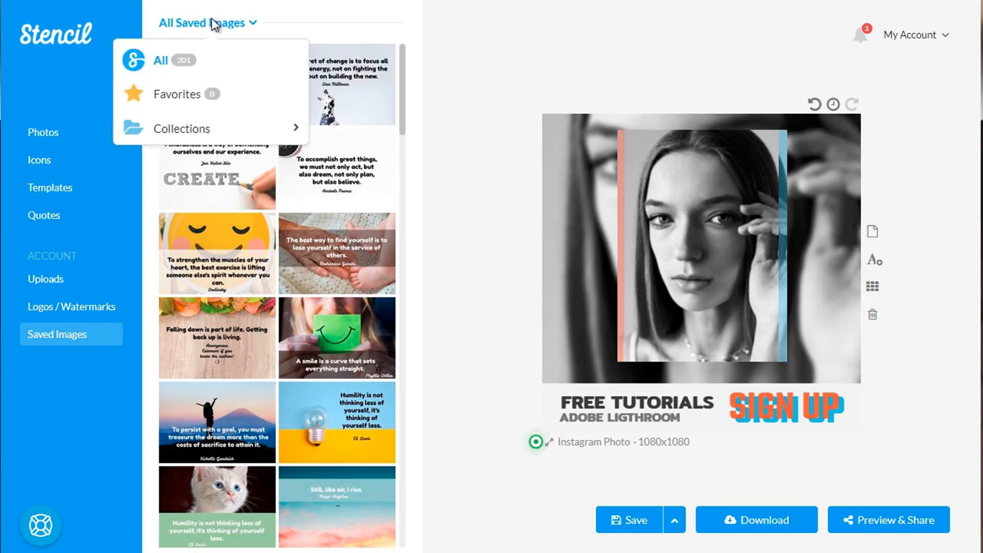
left_click(174, 137)
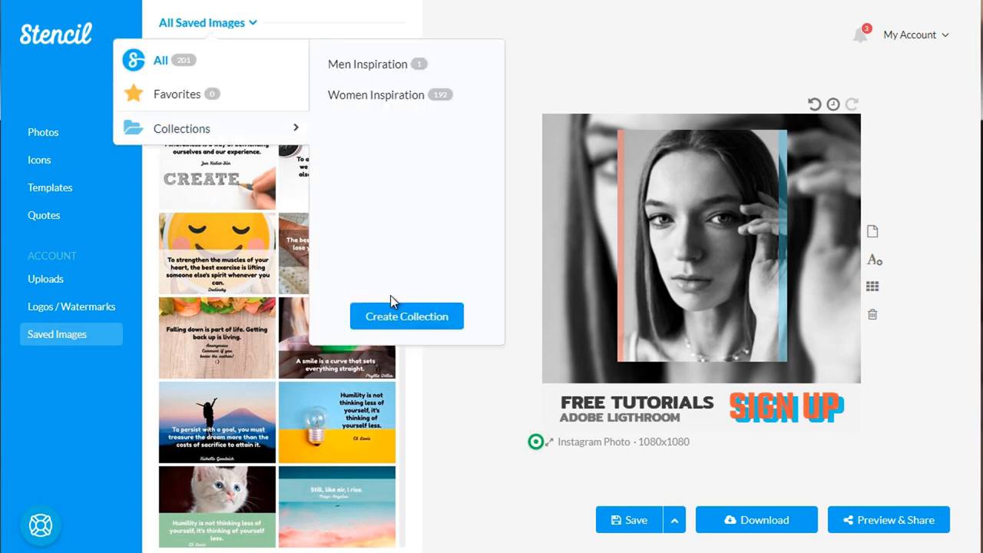
left_click(424, 317)
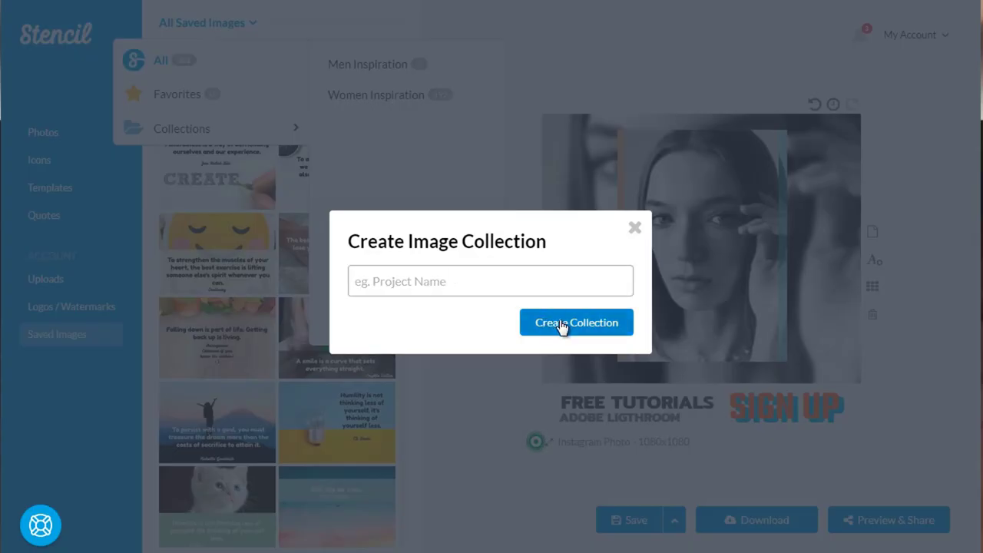
left_click(634, 227)
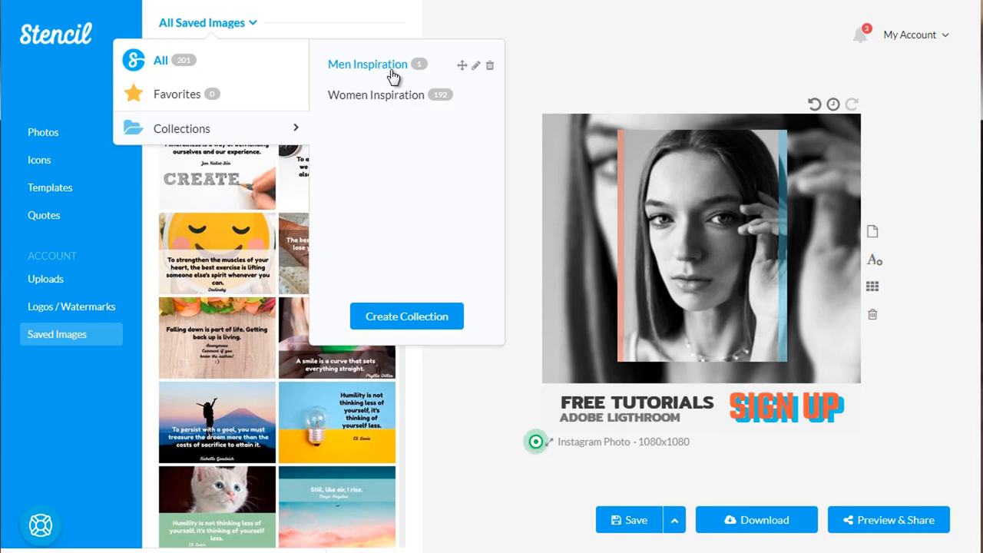
left_click(547, 42)
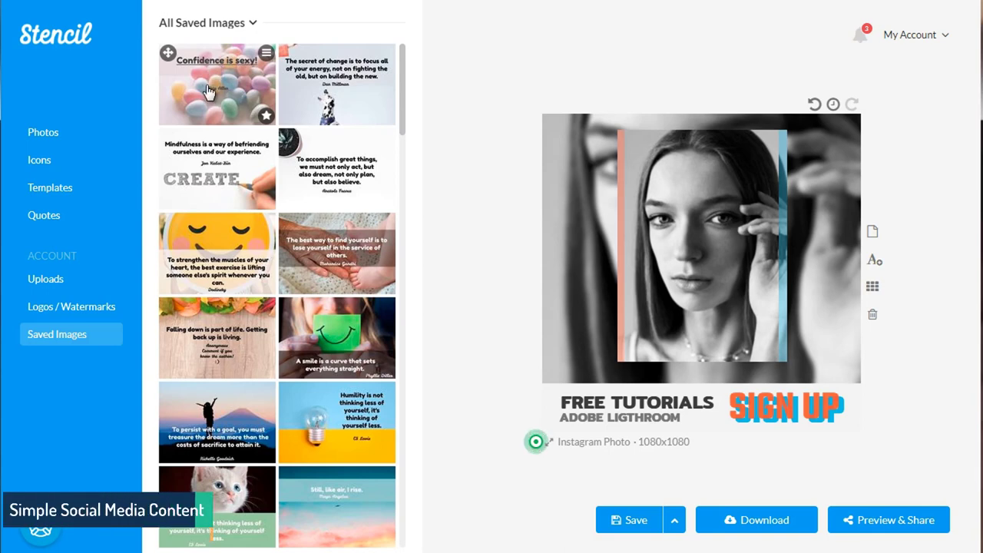
Review the options of the saved "Confidence is sexy!" image, including the collections it can be assigned to
left_click(266, 54)
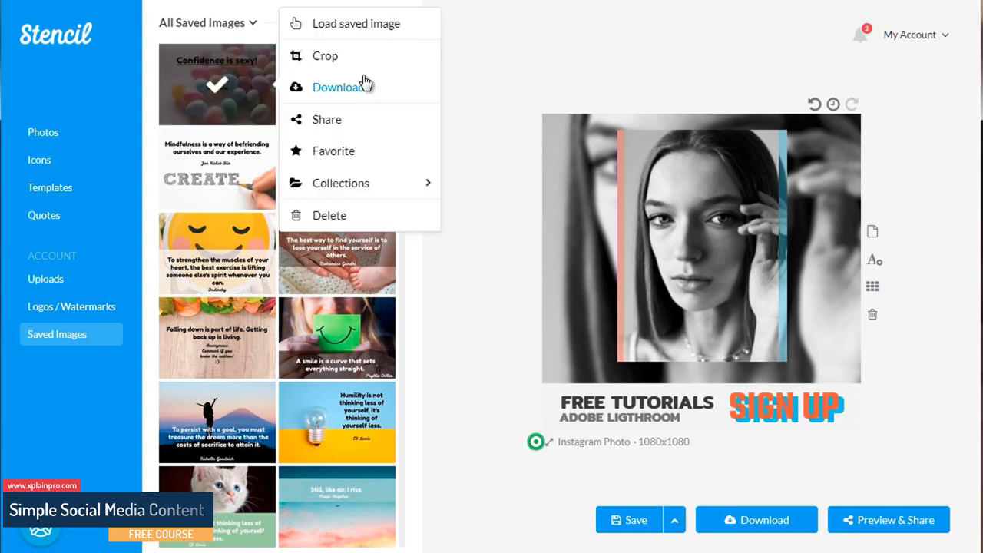
mouse_move(369, 193)
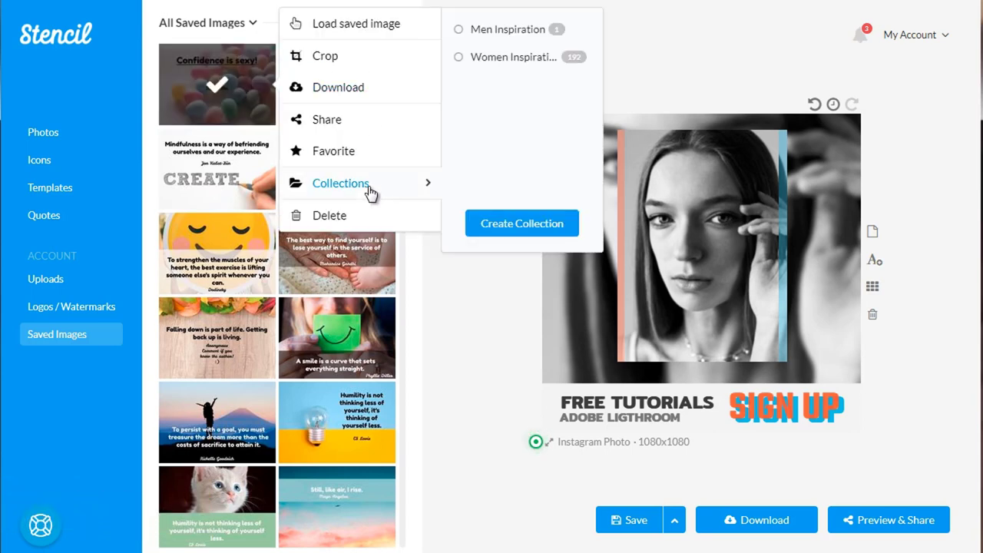
left_click(506, 63)
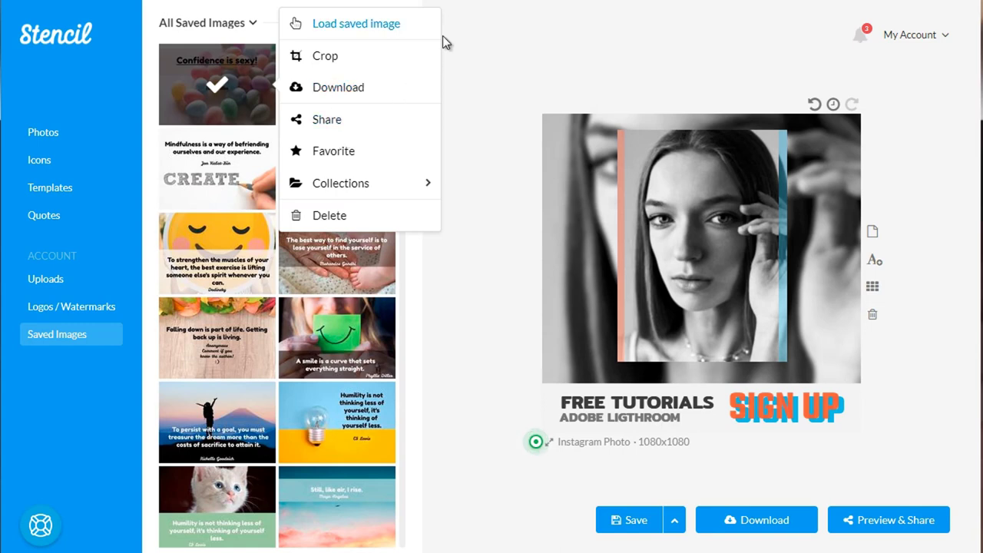
left_click(472, 39)
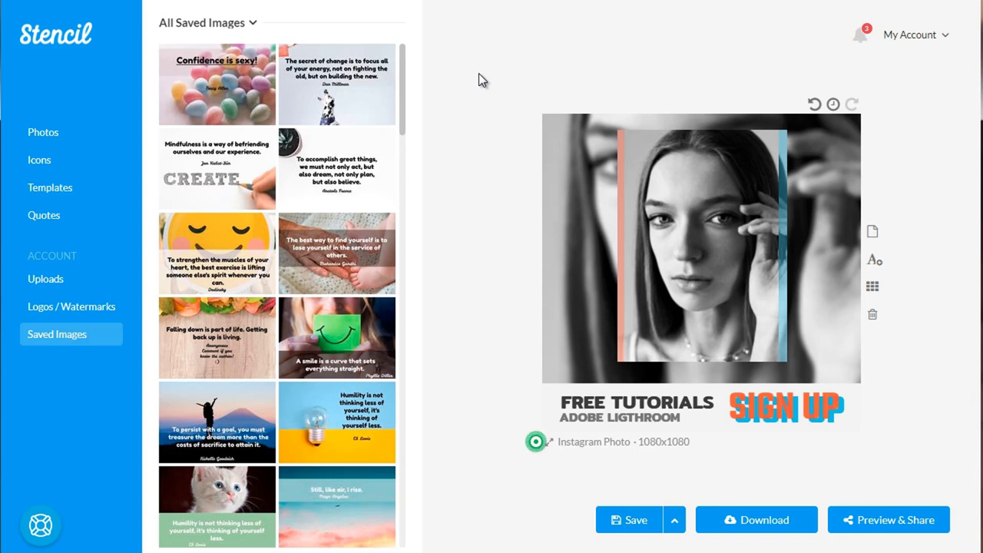
left_click(916, 42)
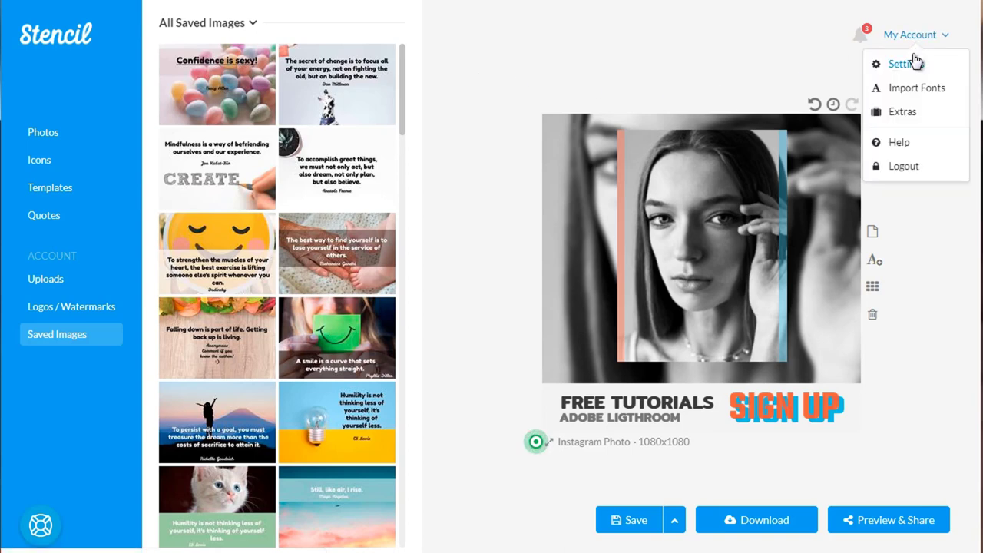
left_click(467, 129)
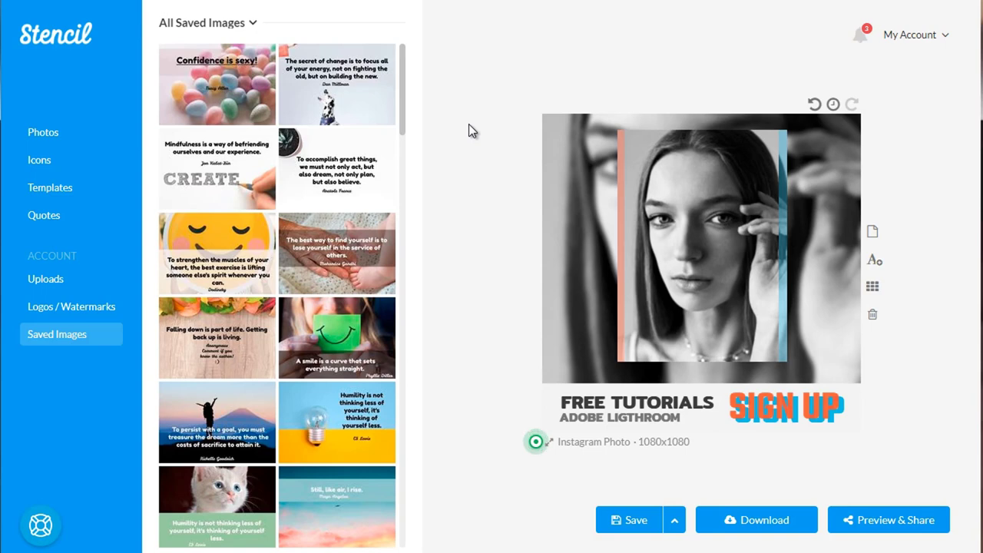
Open the social media sharing options for the saved "To strengthen the muscles of your heart" quote image
mouse_move(176, 249)
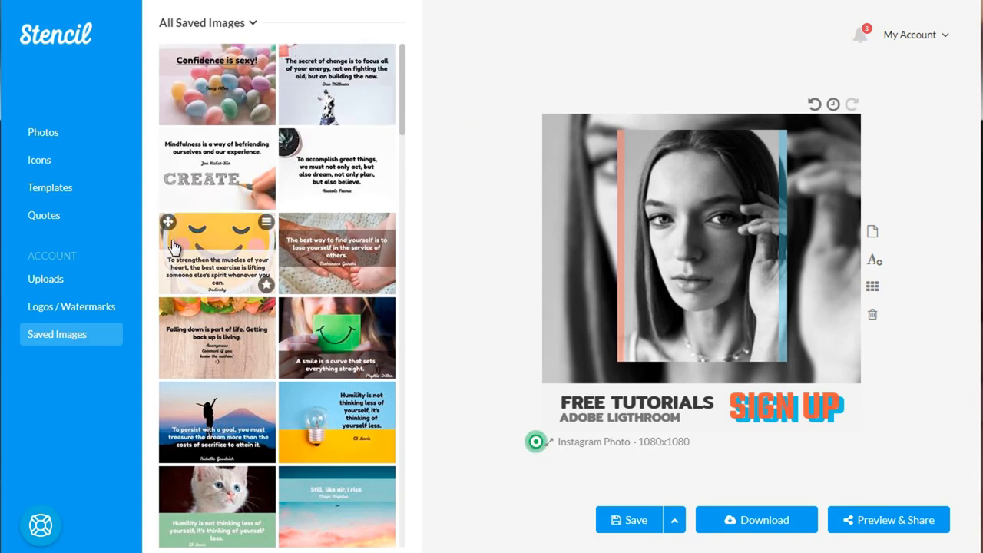
left_click(267, 223)
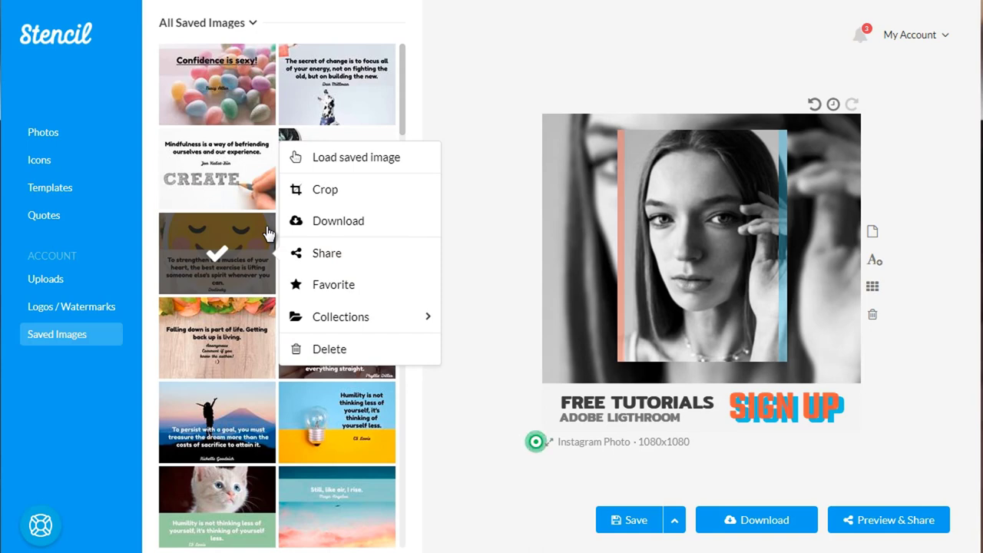
left_click(364, 256)
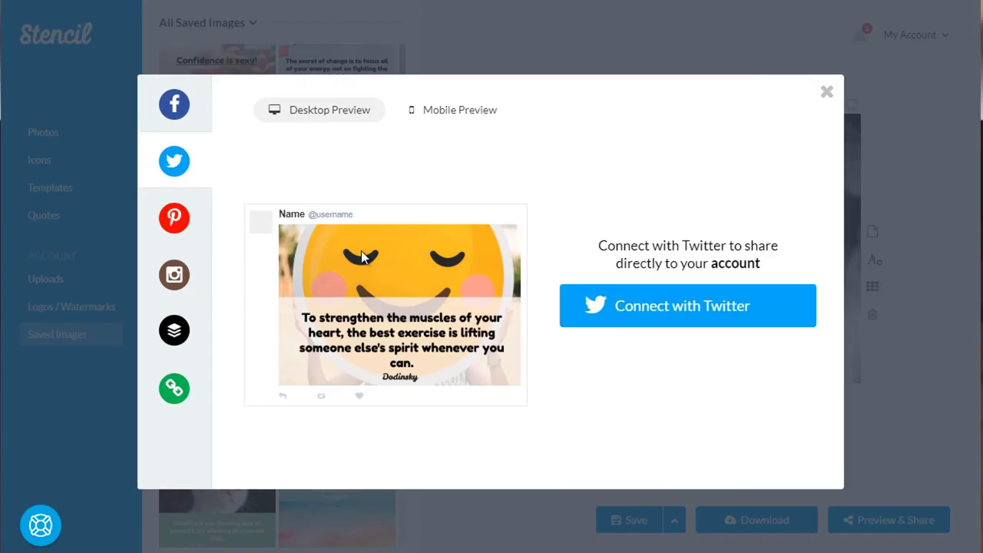